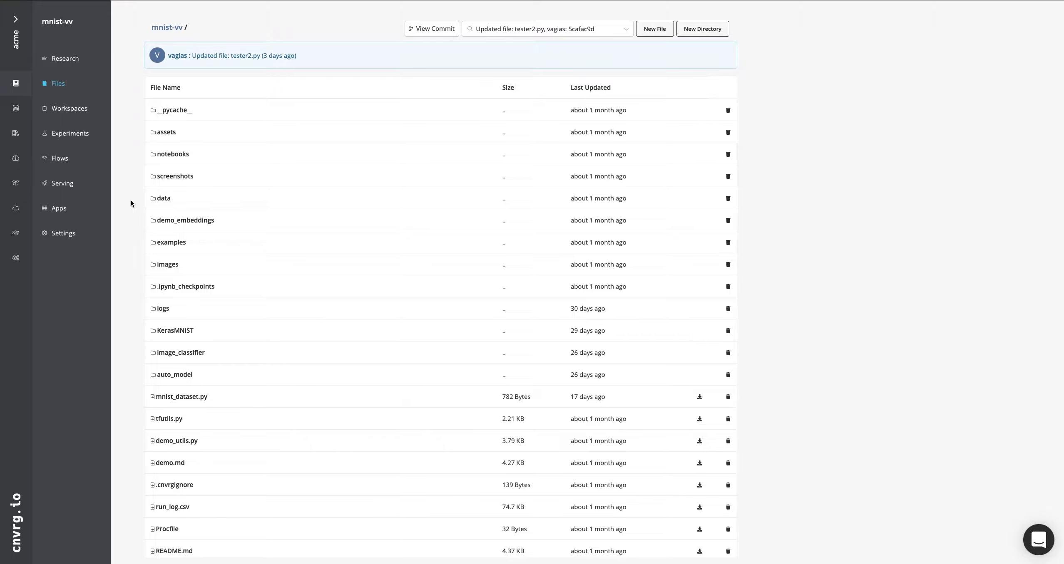
Open cnn.py from the mnist-vv project's file list
scroll(131, 202, "down", 2)
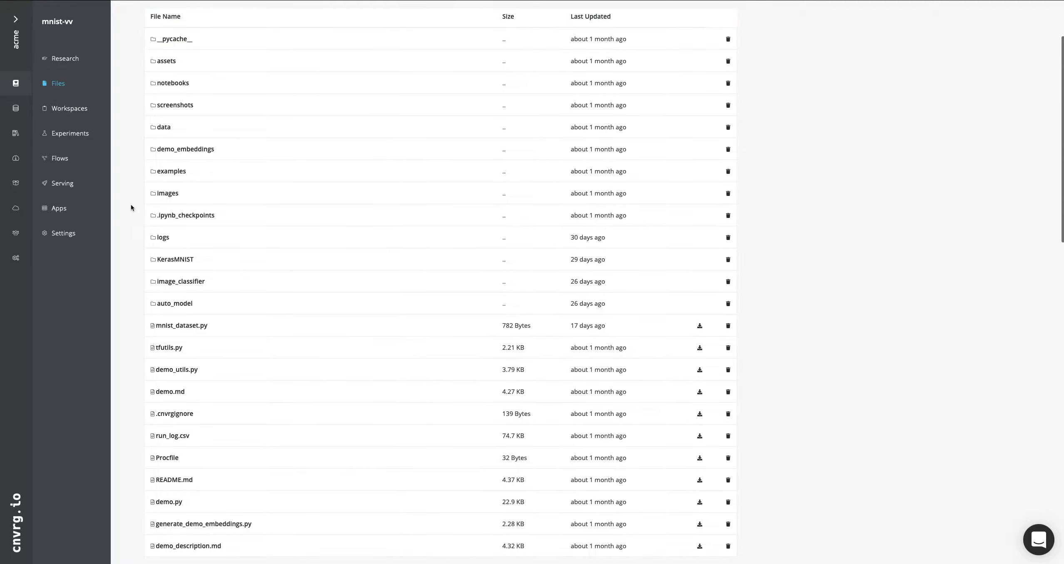
scroll(131, 210, "down", 3)
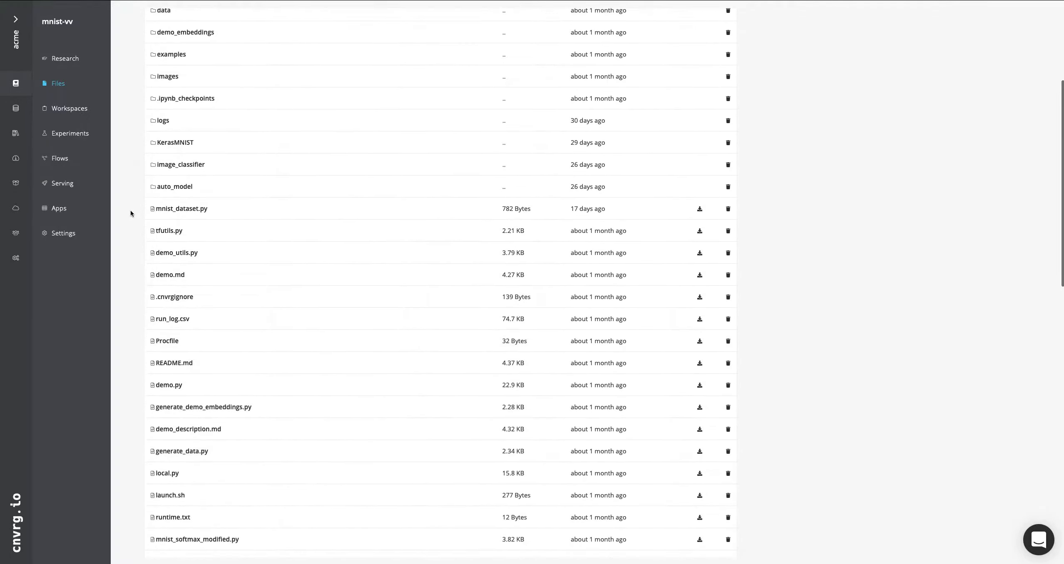
scroll(131, 214, "down", 3)
scroll(131, 213, "down", 4)
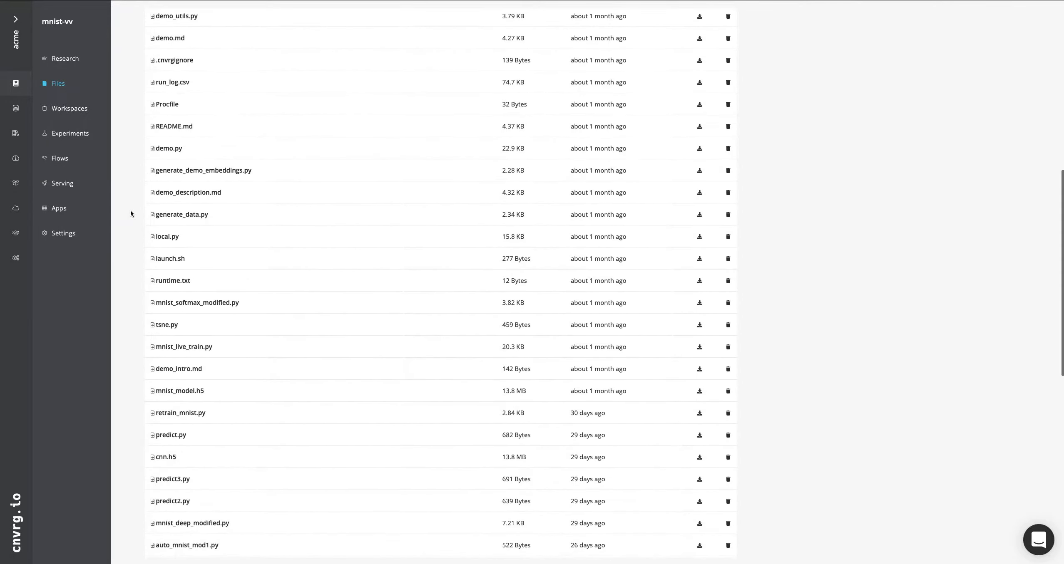
scroll(131, 210, "down", 1)
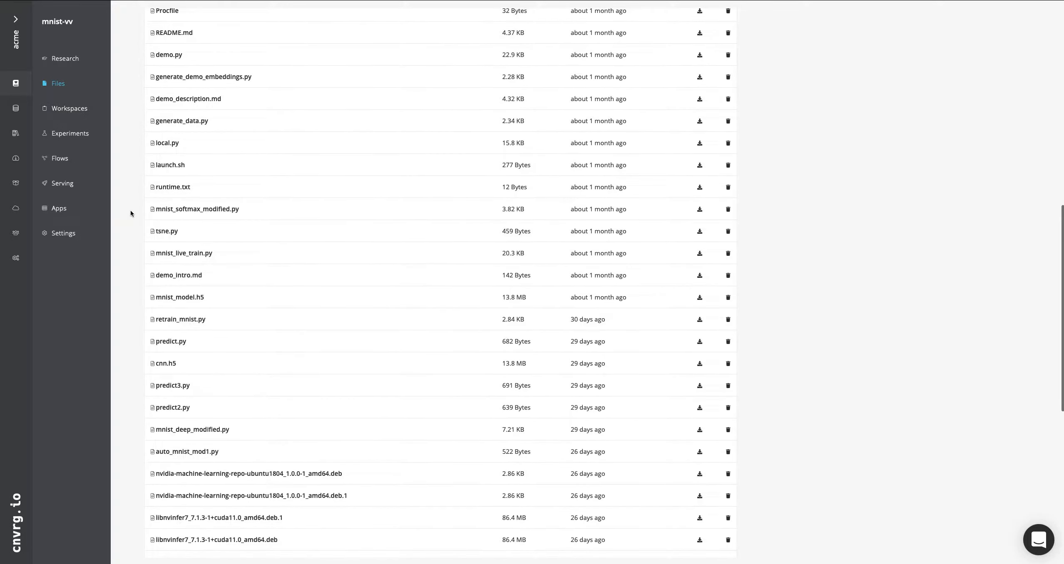
scroll(130, 210, "down", 1)
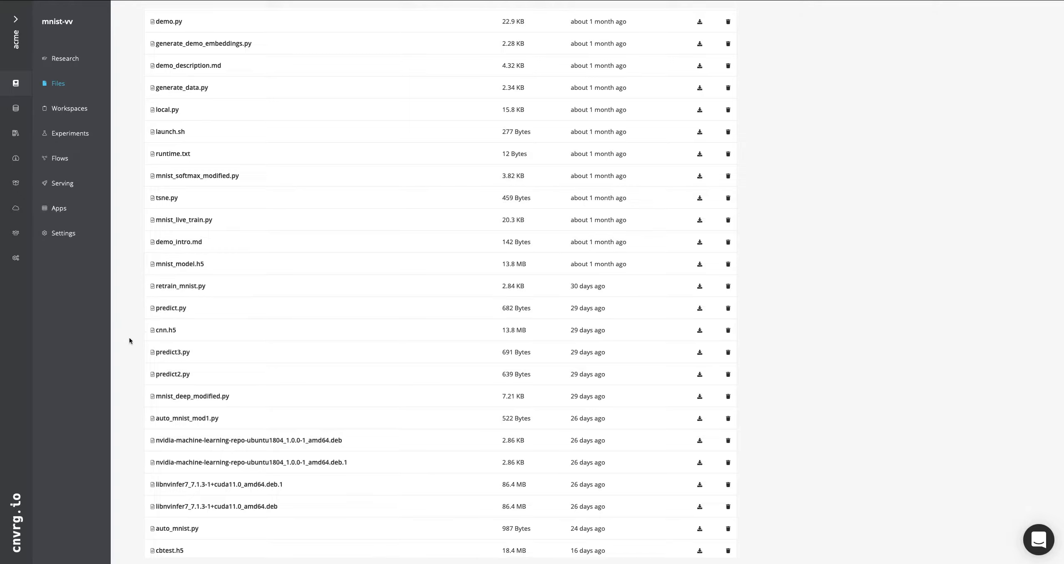
scroll(129, 340, "down", 1)
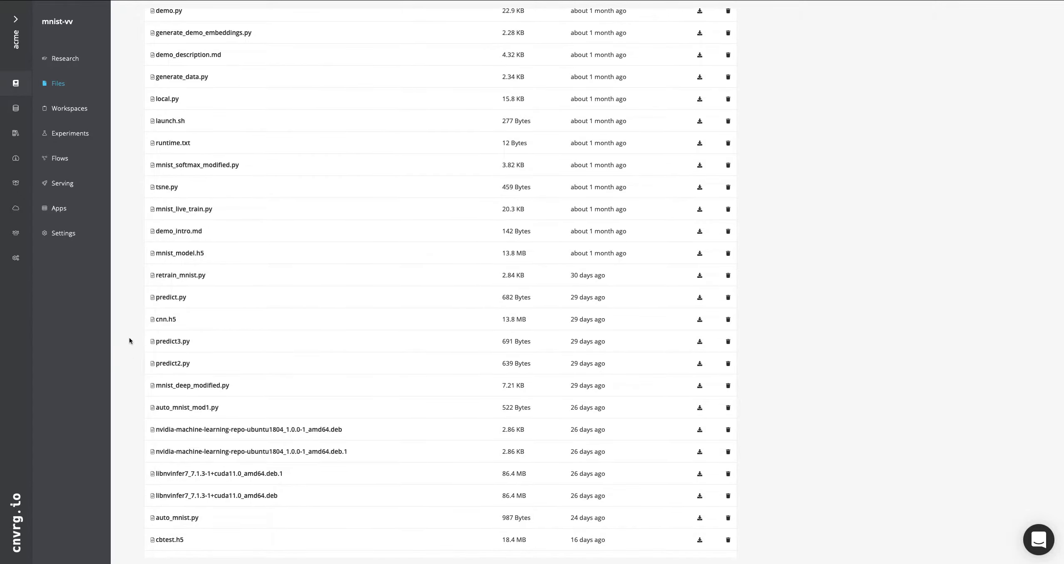
scroll(129, 340, "down", 1)
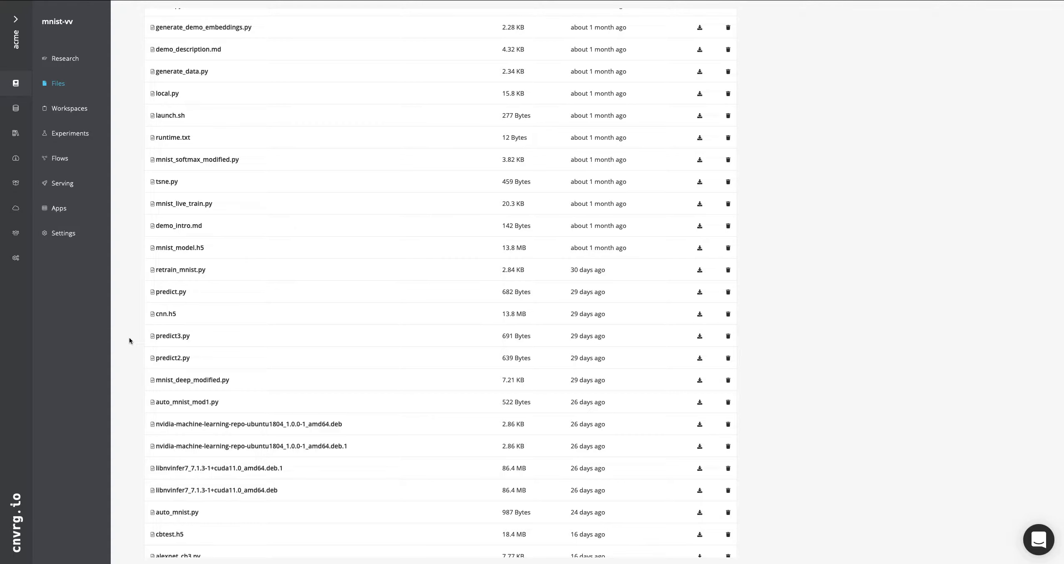
scroll(129, 339, "down", 2)
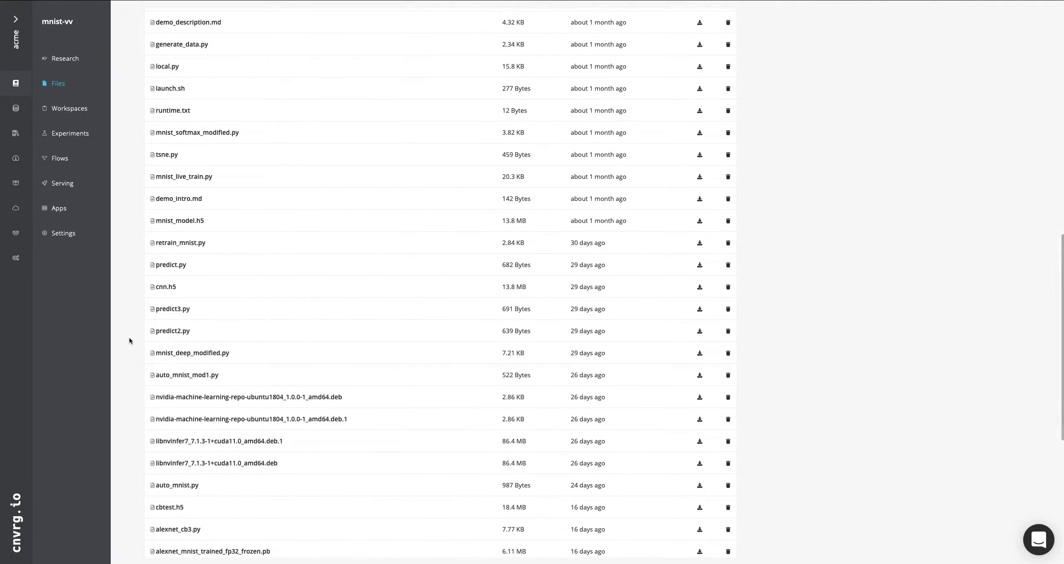
scroll(129, 339, "down", 8)
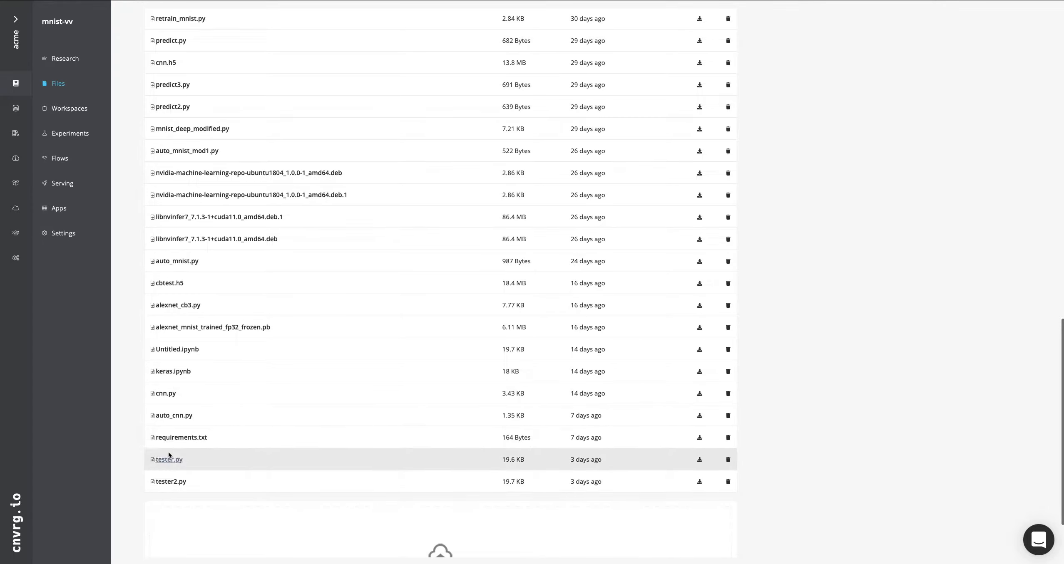
left_click(184, 396)
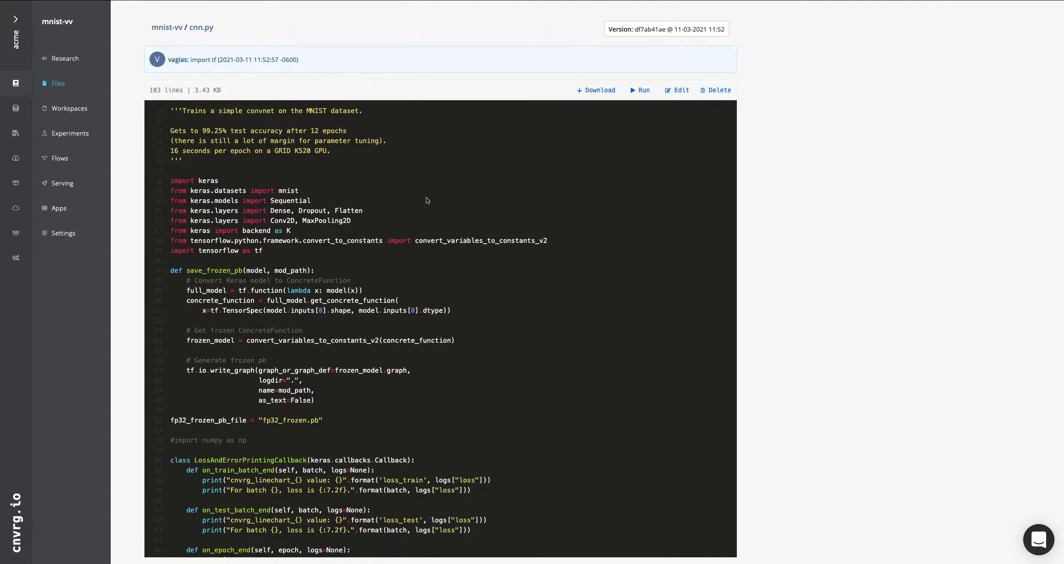
Examine the imports in cnn.py and highlight the code from the save_frozen_pb function through the fp32_frozen_pb_file definition
scroll(377, 308, "down", 1)
scroll(377, 308, "down", 5)
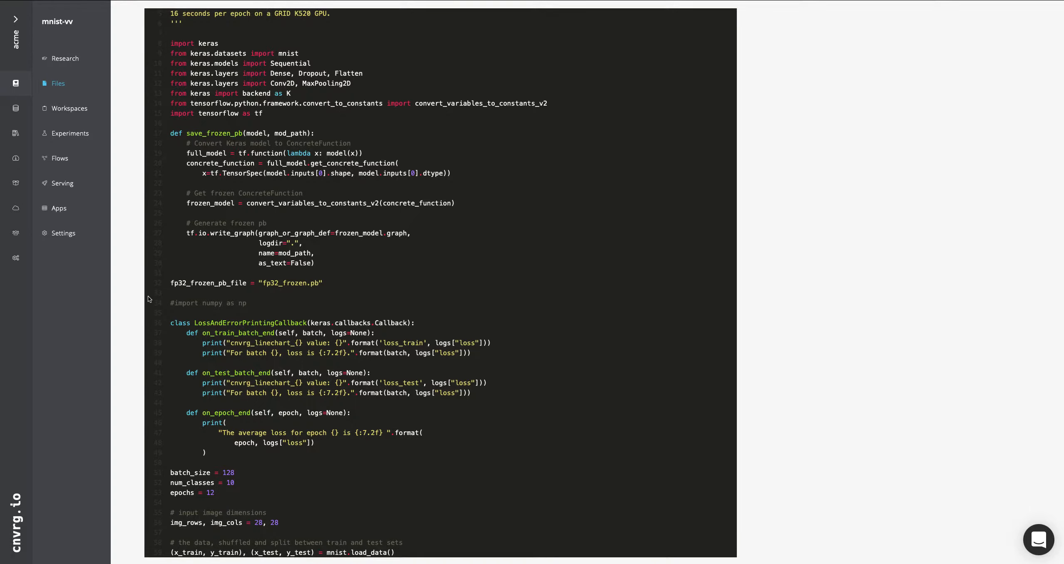
scroll(148, 297, "down", 1)
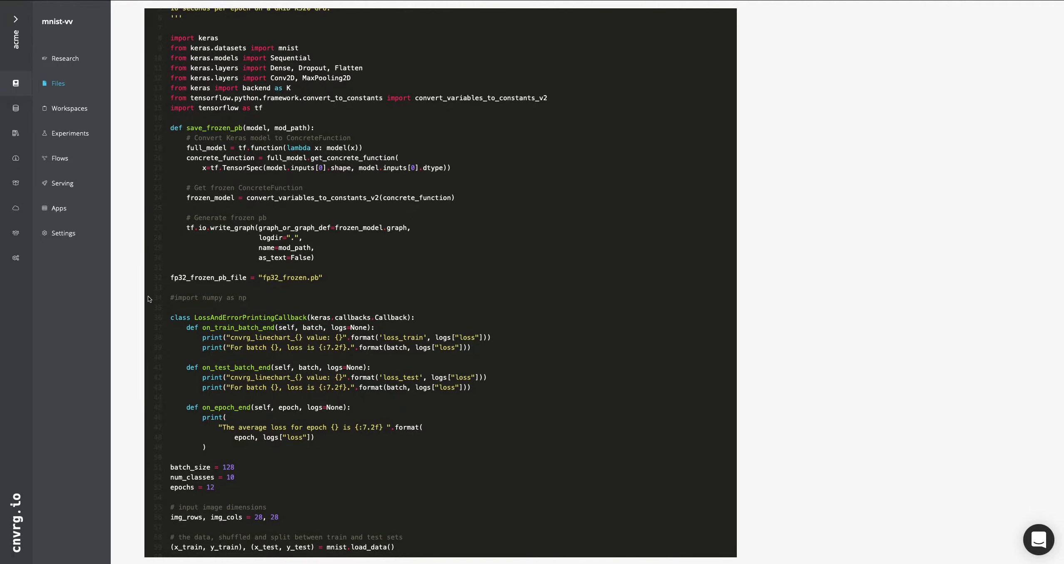
scroll(148, 296, "down", 2)
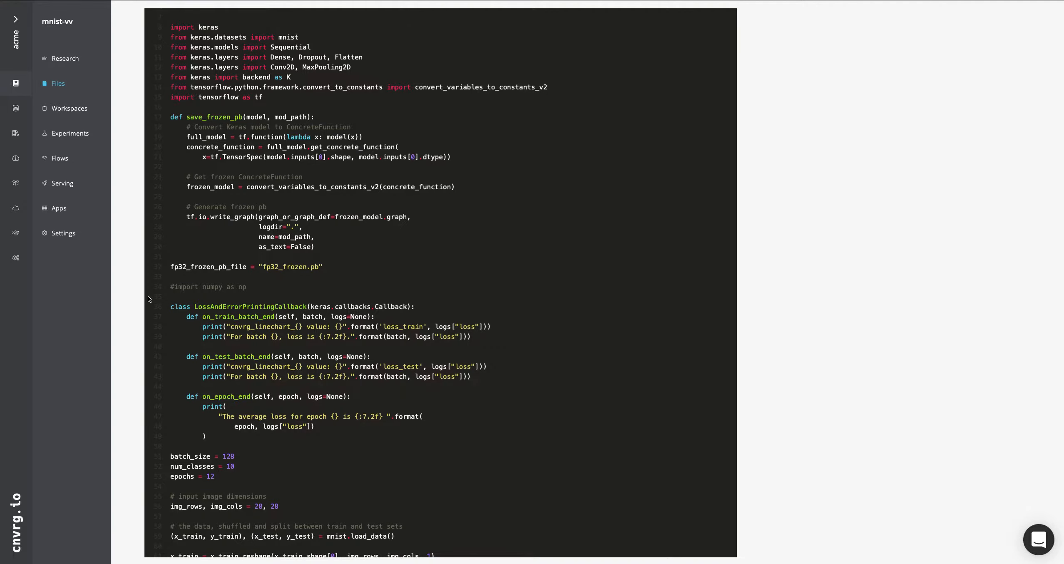
left_click_drag(329, 266, 184, 130)
left_click(370, 280)
Read through the loss callback class, training parameters, MNIST data preparation and model definition down to the end of the script
scroll(368, 283, "down", 3)
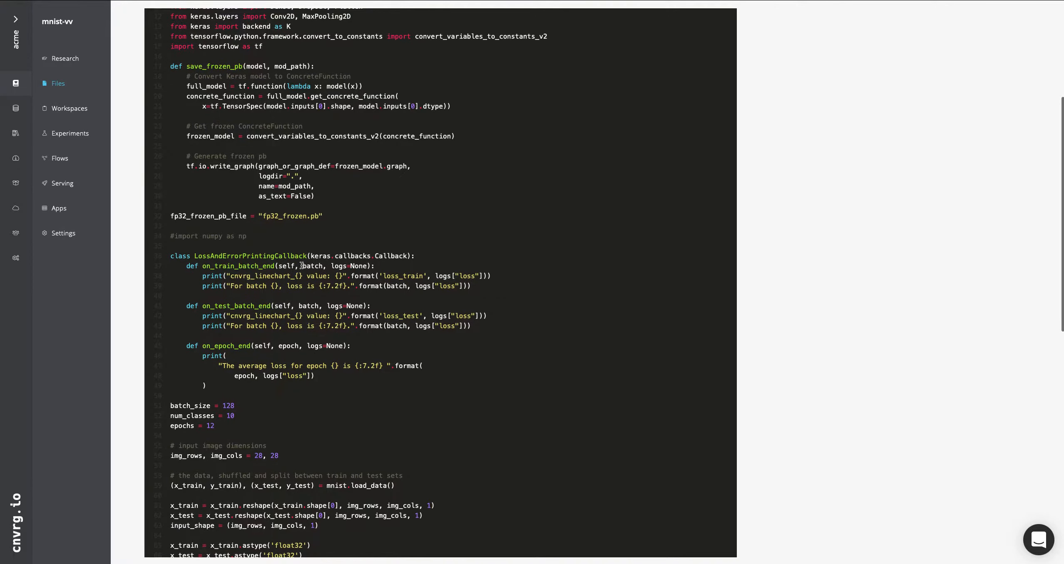
scroll(302, 266, "down", 1)
scroll(302, 267, "down", 1)
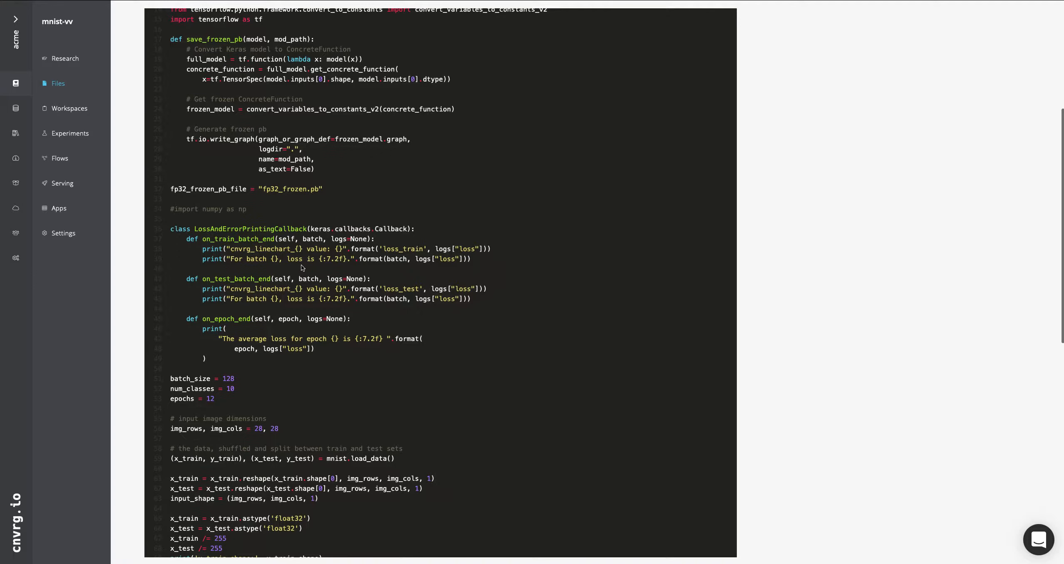
scroll(303, 269, "down", 1)
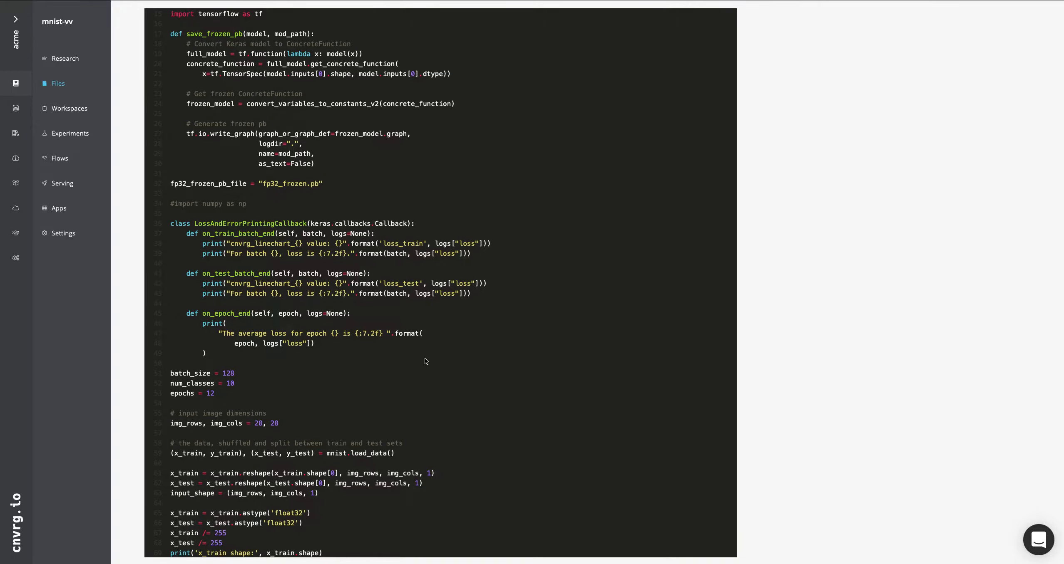
scroll(425, 359, "down", 3)
scroll(426, 358, "down", 2)
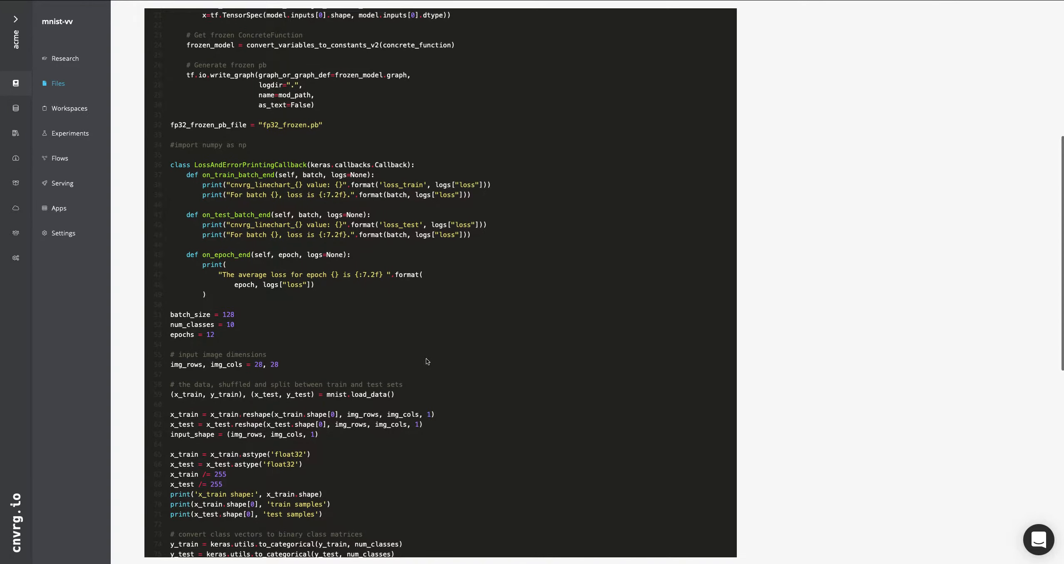
scroll(426, 360, "down", 2)
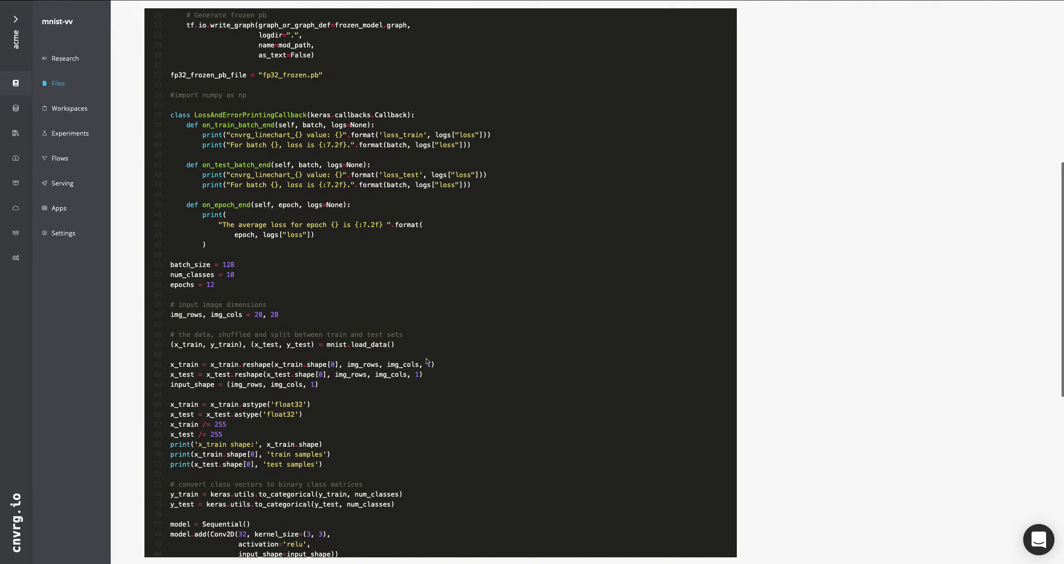
scroll(425, 358, "down", 10)
scroll(426, 358, "down", 1)
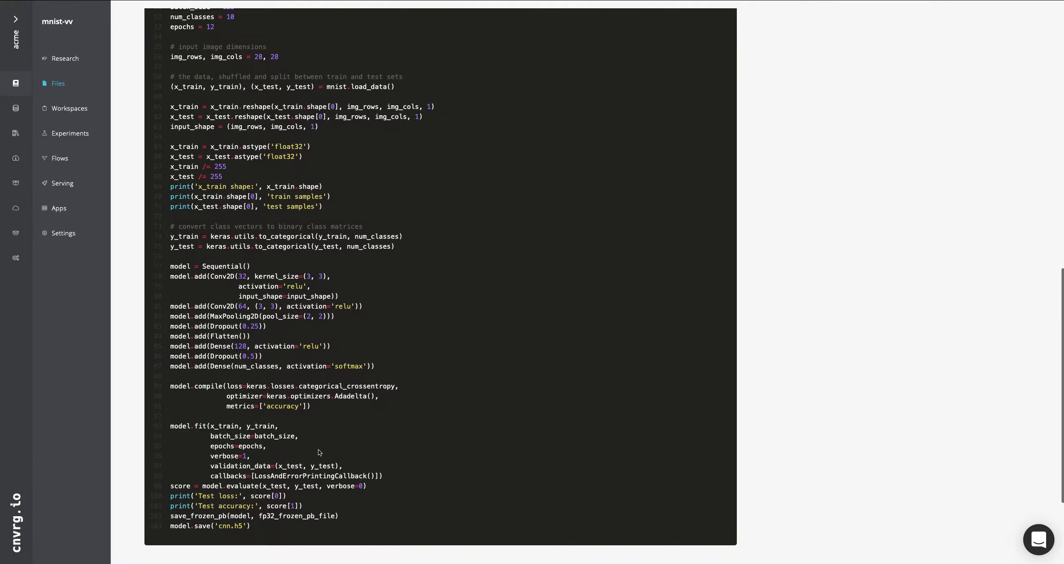
Highlight the cnn.h5 file name in the model save call and the test loss and accuracy print statements
left_click_drag(252, 529, 218, 529)
left_click(277, 516)
left_click_drag(219, 527, 243, 526)
left_click(327, 506)
left_click_drag(310, 507, 267, 496)
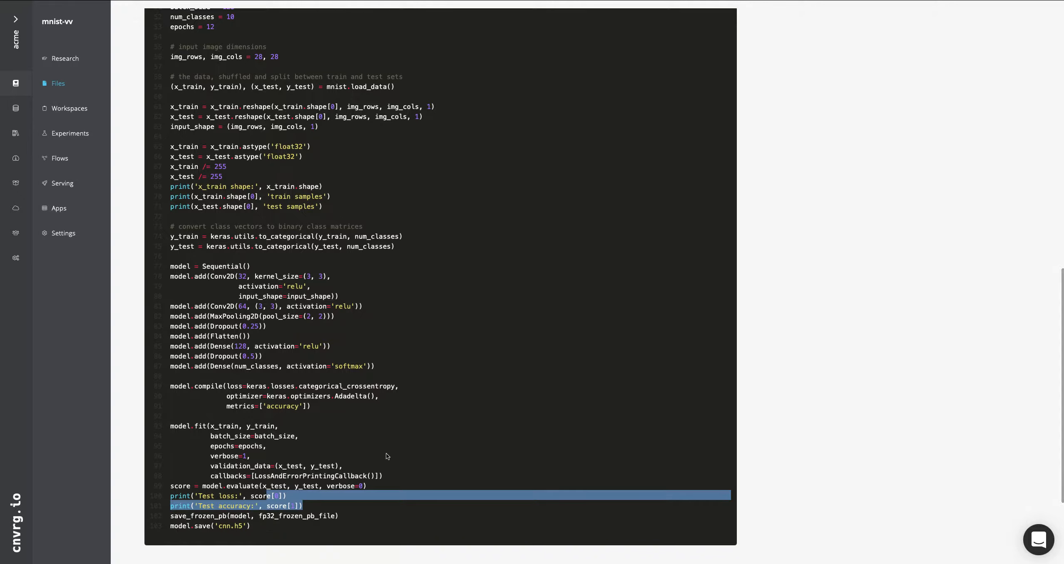
Return to LossAndErrorPrintingCallback and highlight the cnvrg_linechart_ prefix and the loss_train and loss_test labels
scroll(385, 456, "up", 1)
scroll(386, 454, "up", 3)
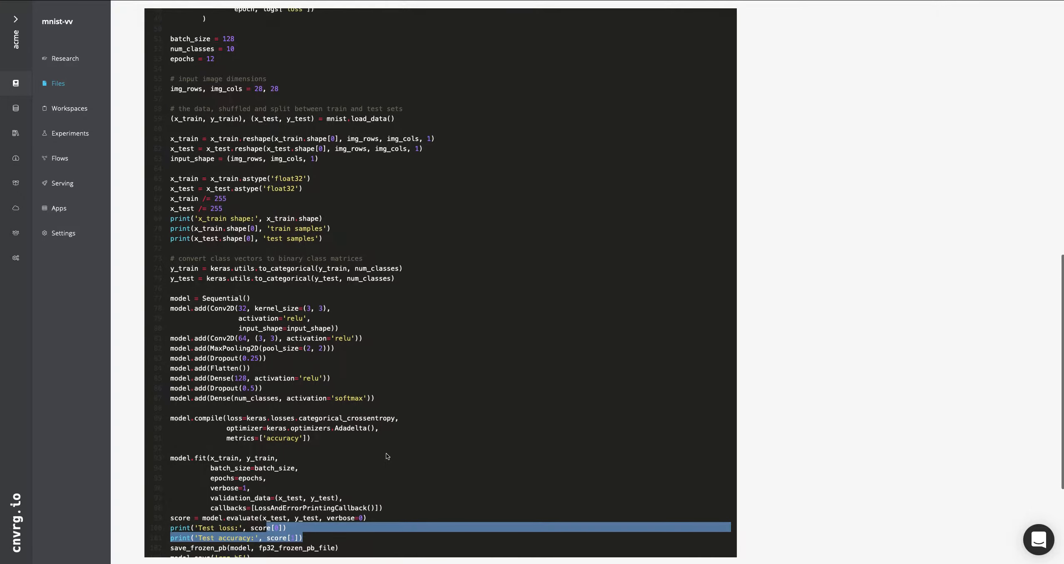
scroll(386, 453, "up", 7)
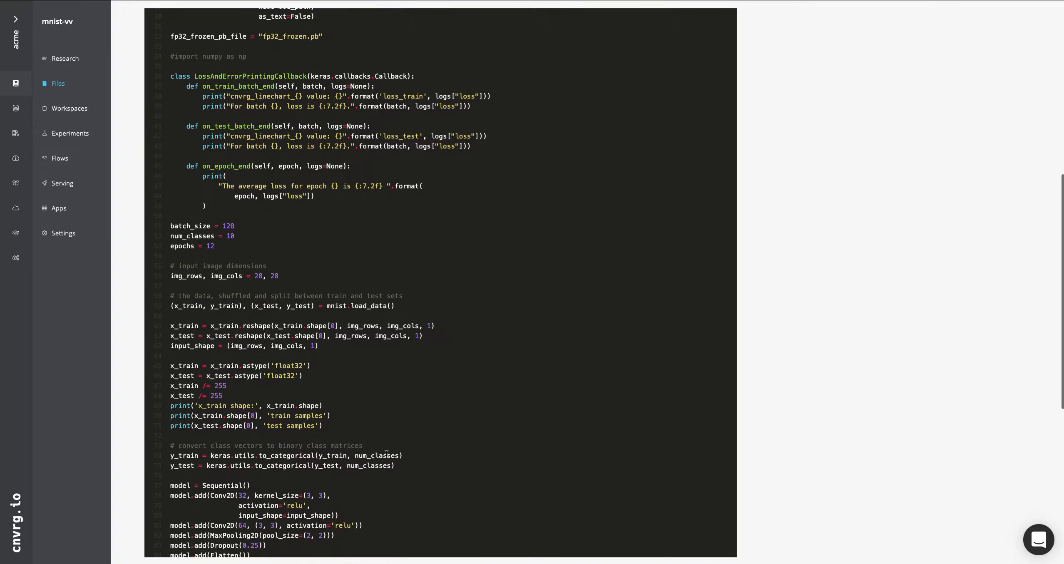
scroll(329, 446, "up", 7)
scroll(328, 446, "up", 1)
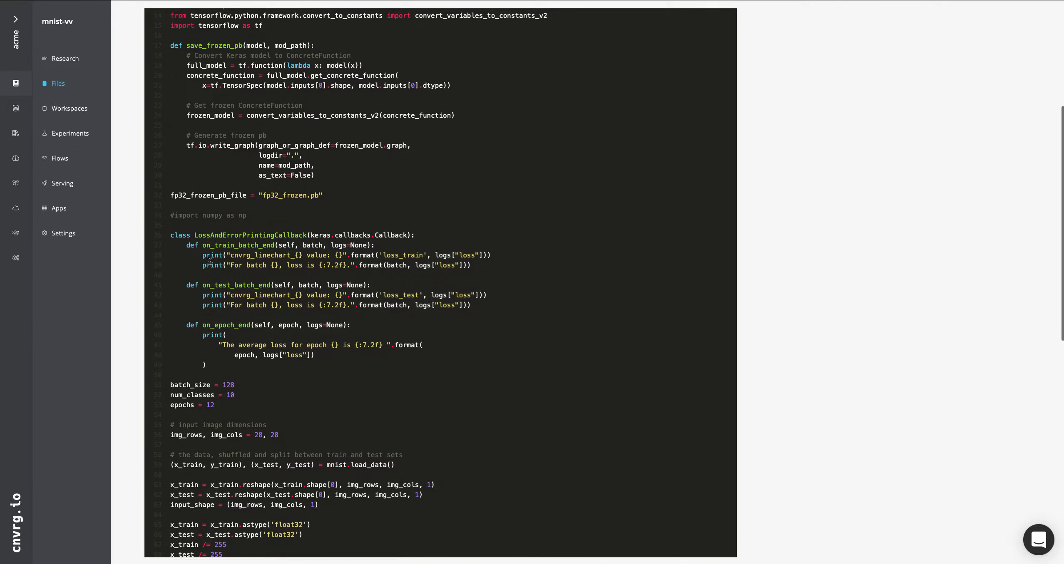
left_click_drag(231, 256, 296, 256)
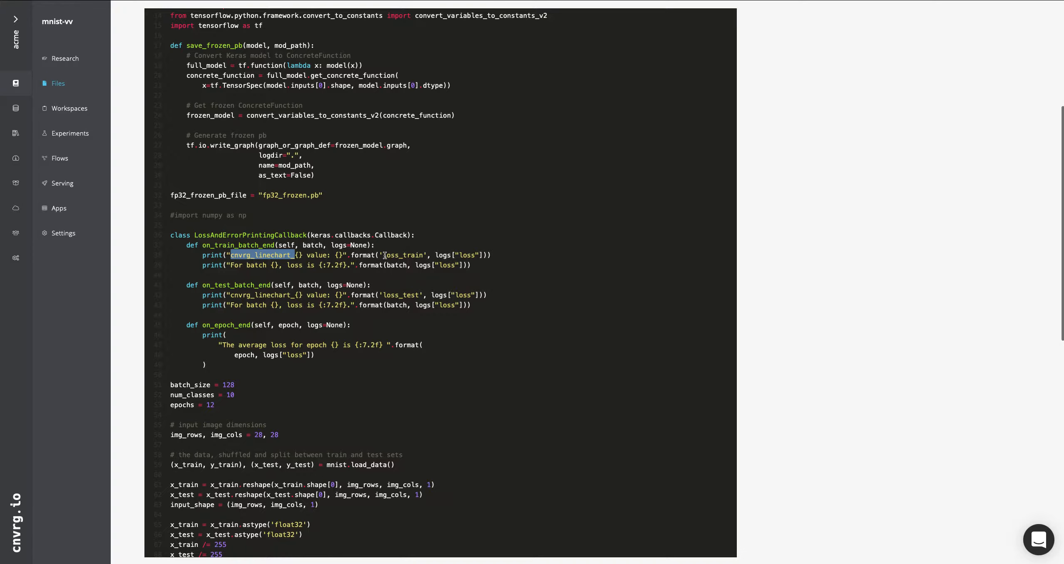
left_click_drag(383, 255, 421, 255)
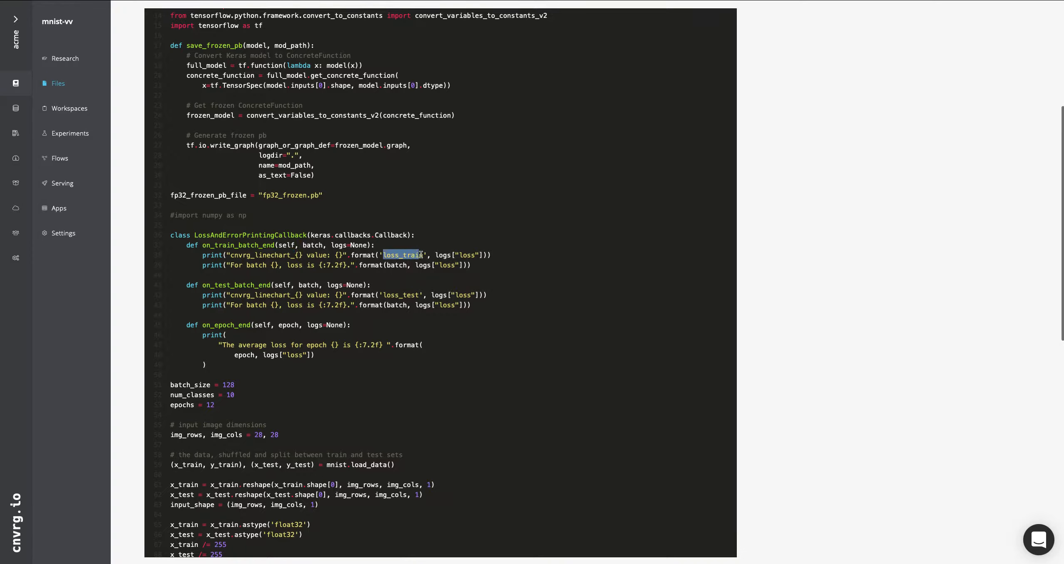
left_click_drag(386, 295, 424, 295)
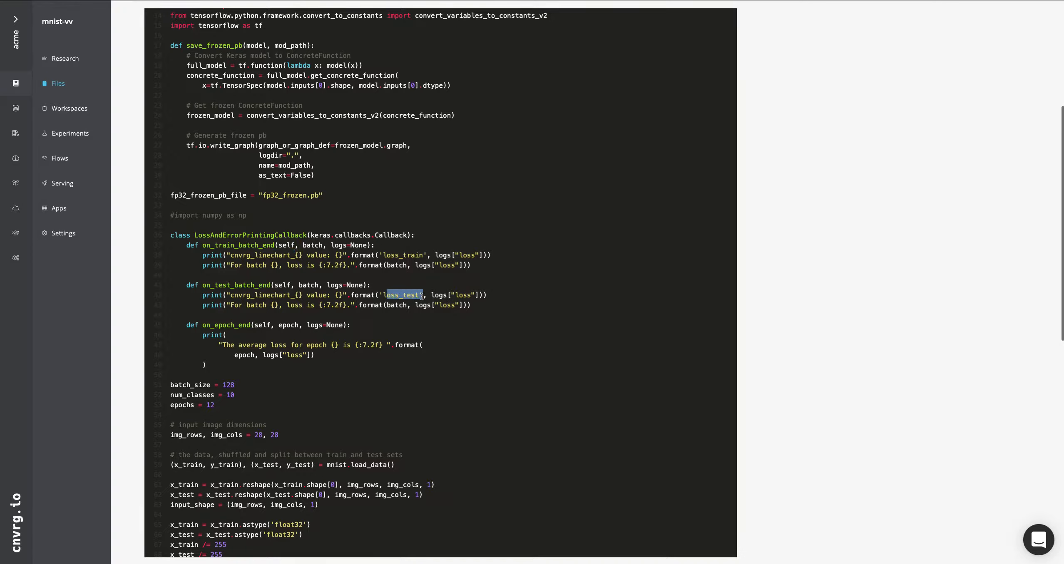
Highlight the loss_train label, the start of its print statement and the cnvrg_linechart tag in on_train_batch_end
left_click(423, 255)
left_click_drag(423, 255, 384, 256)
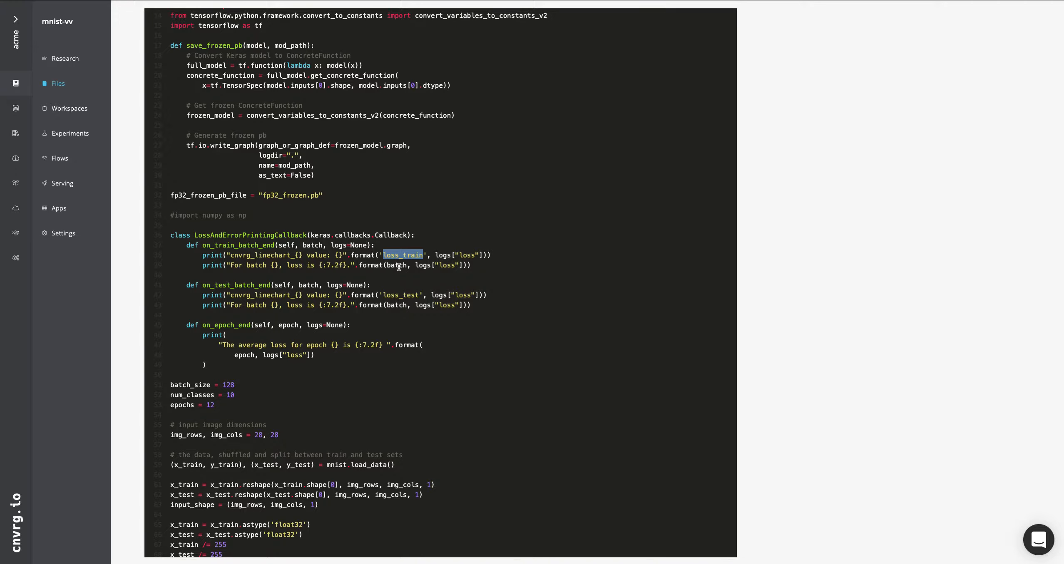
left_click(205, 255)
left_click_drag(205, 256, 357, 253)
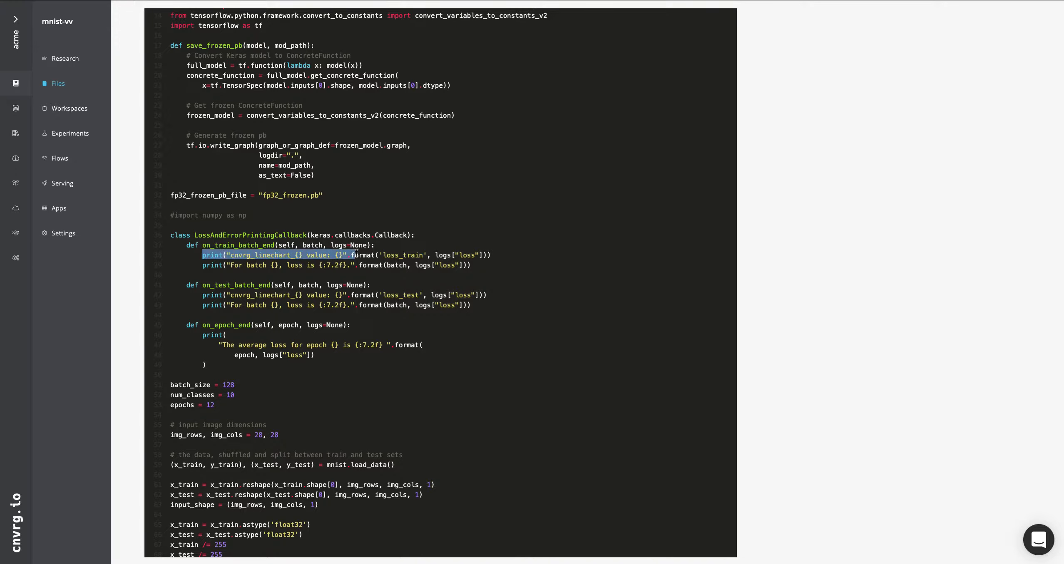
left_click_drag(231, 255, 290, 255)
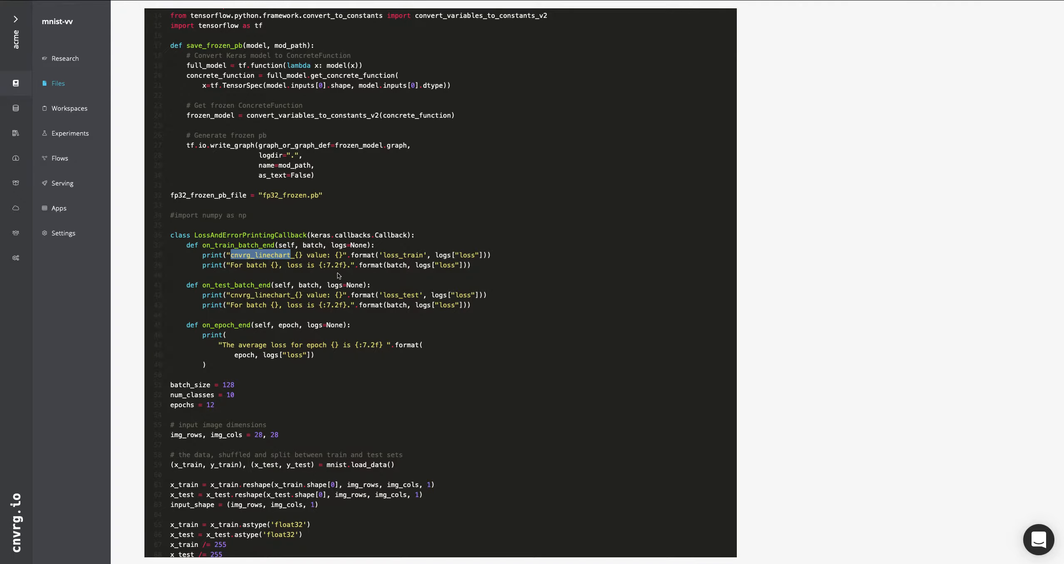
left_click(273, 295)
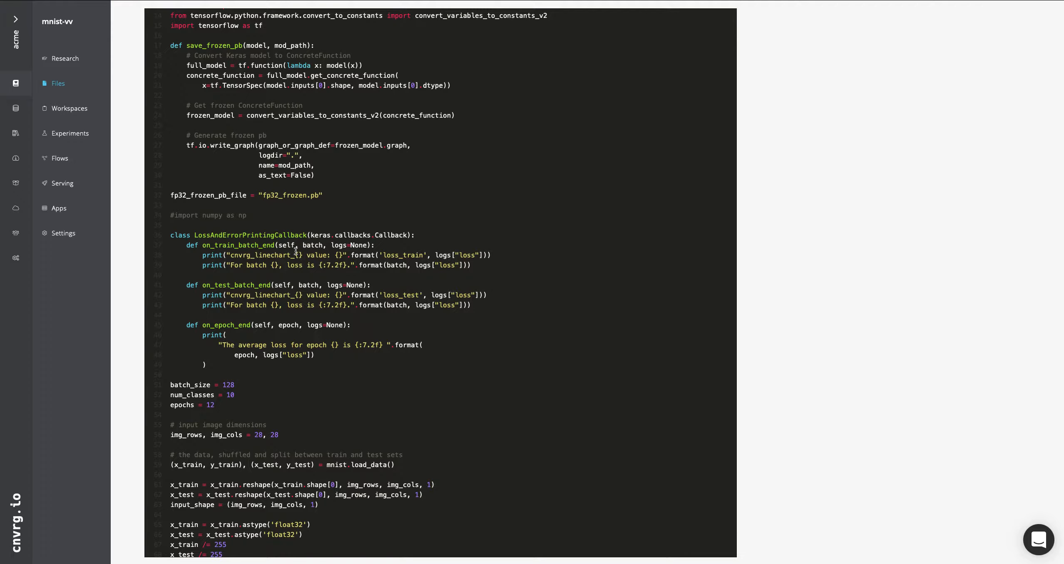
Highlight the on_train_batch_end method and the print statements inside on_test_batch_end in the callback class
scroll(300, 262, "up", 1)
scroll(301, 264, "up", 3)
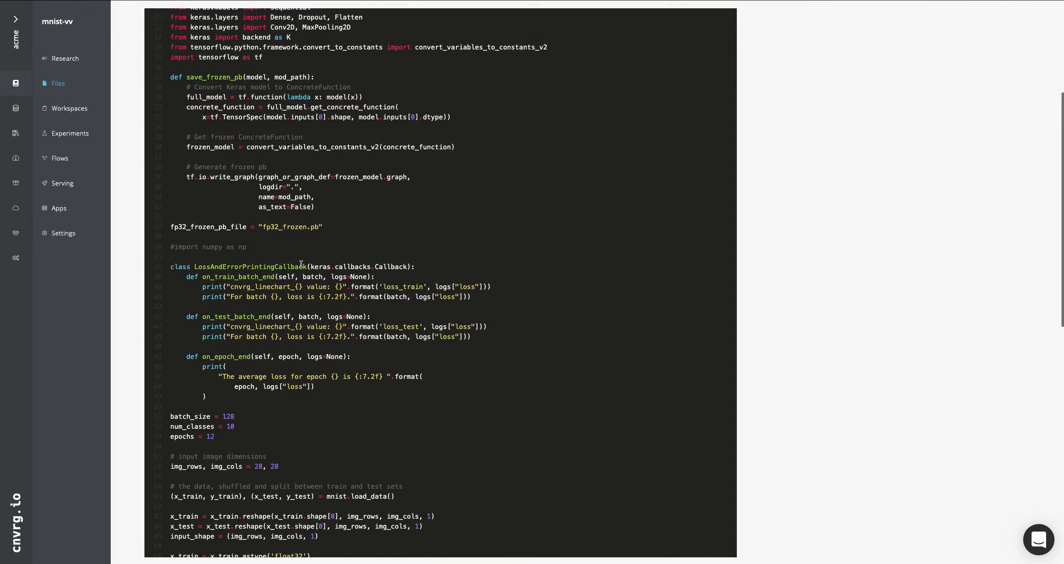
scroll(302, 267, "down", 3)
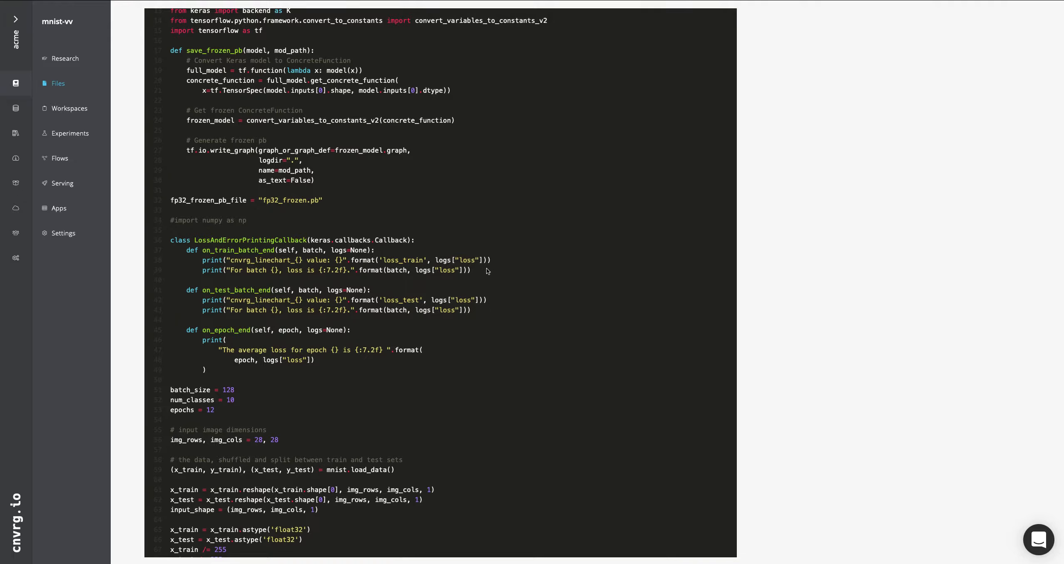
left_click_drag(472, 270, 450, 242)
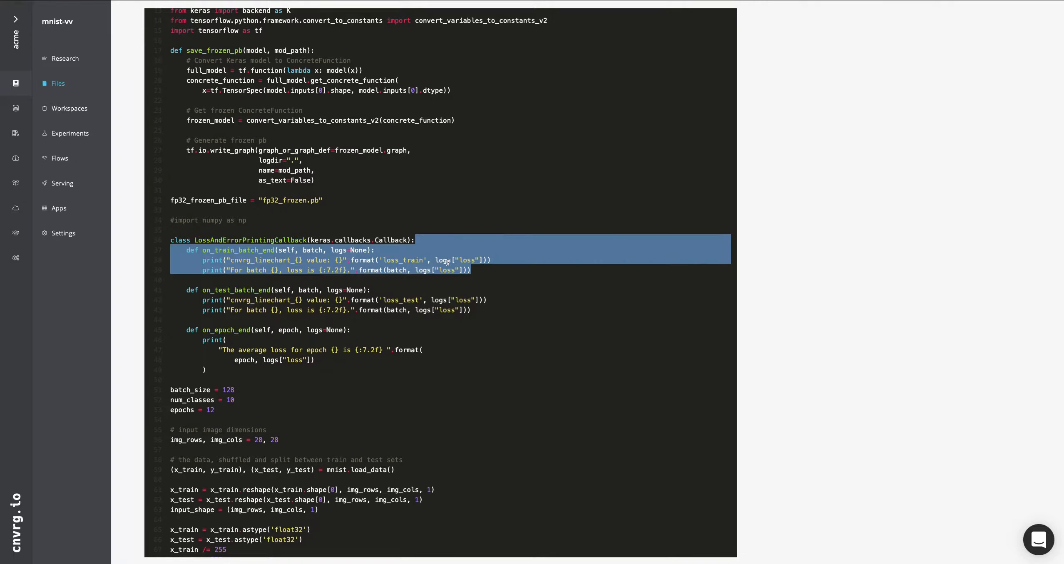
left_click(487, 326)
scroll(472, 329, "down", 1)
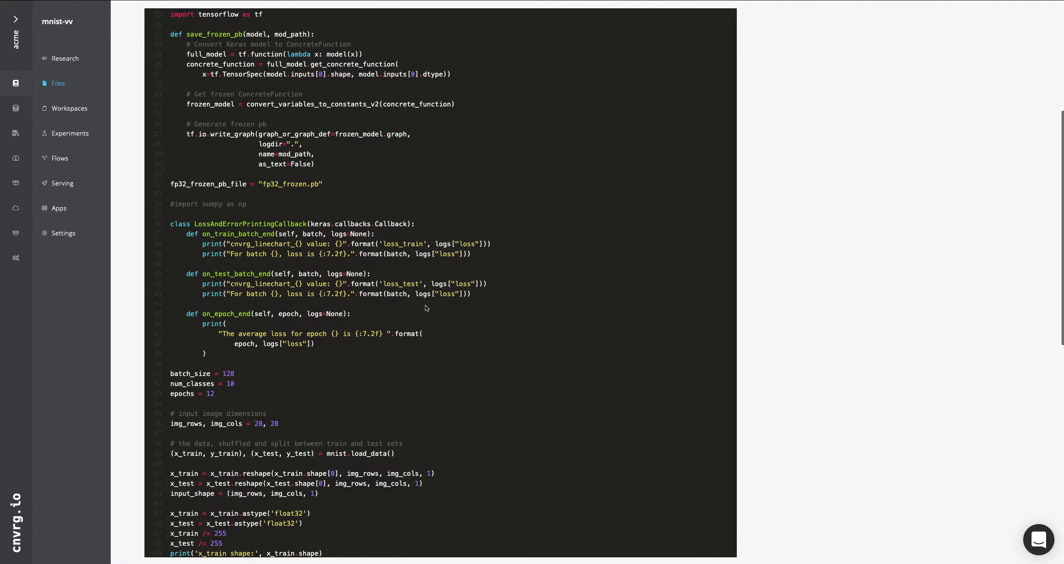
left_click_drag(483, 299, 465, 276)
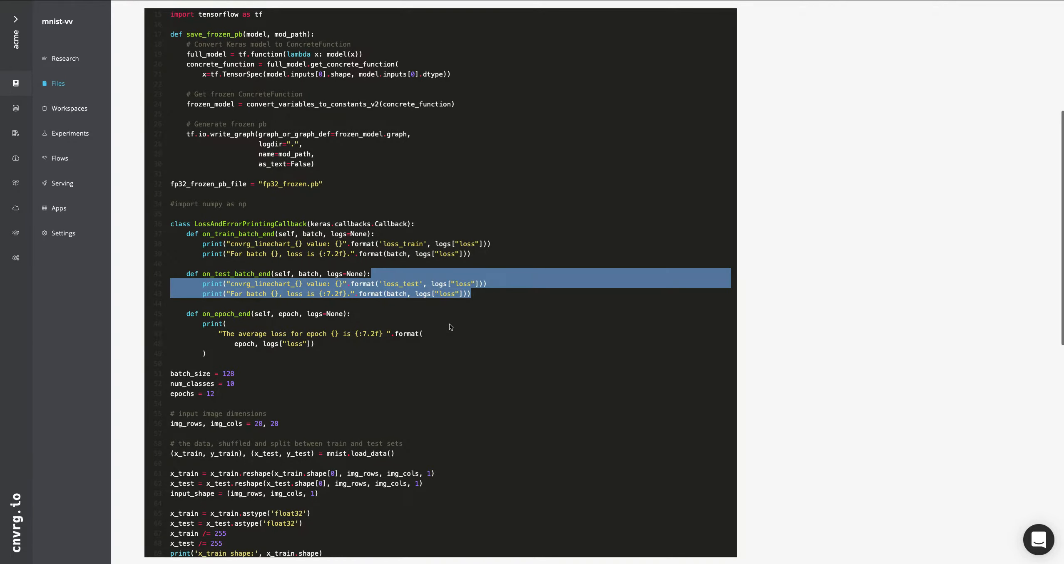
Highlight the cnvrg_linechart_ tag in on_train_batch_end and review the rest of cnn.py through the final model save call
scroll(448, 324, "down", 1)
left_click(281, 261)
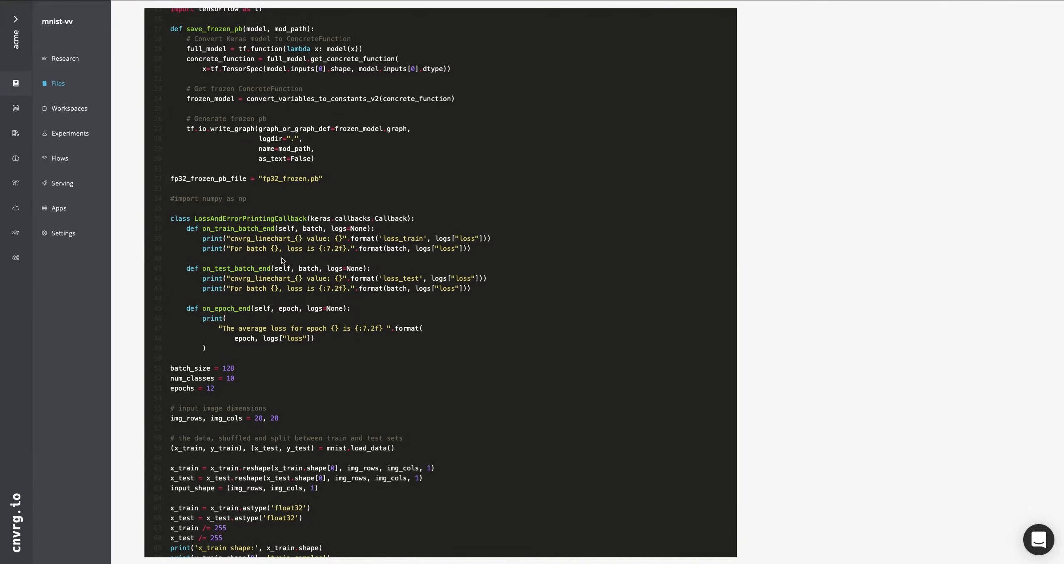
left_click_drag(243, 239, 292, 241)
scroll(319, 337, "down", 5)
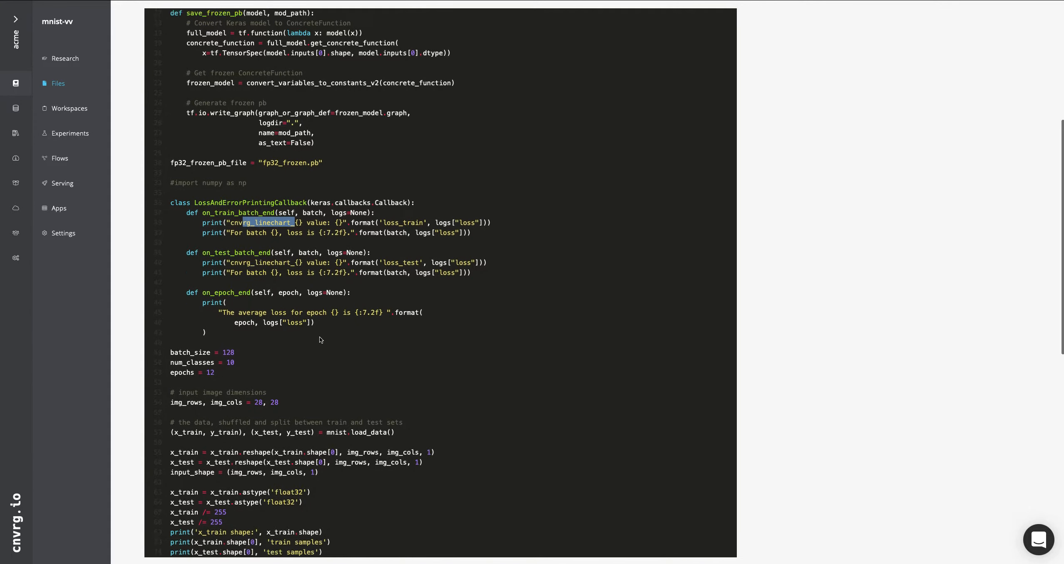
scroll(320, 341, "down", 5)
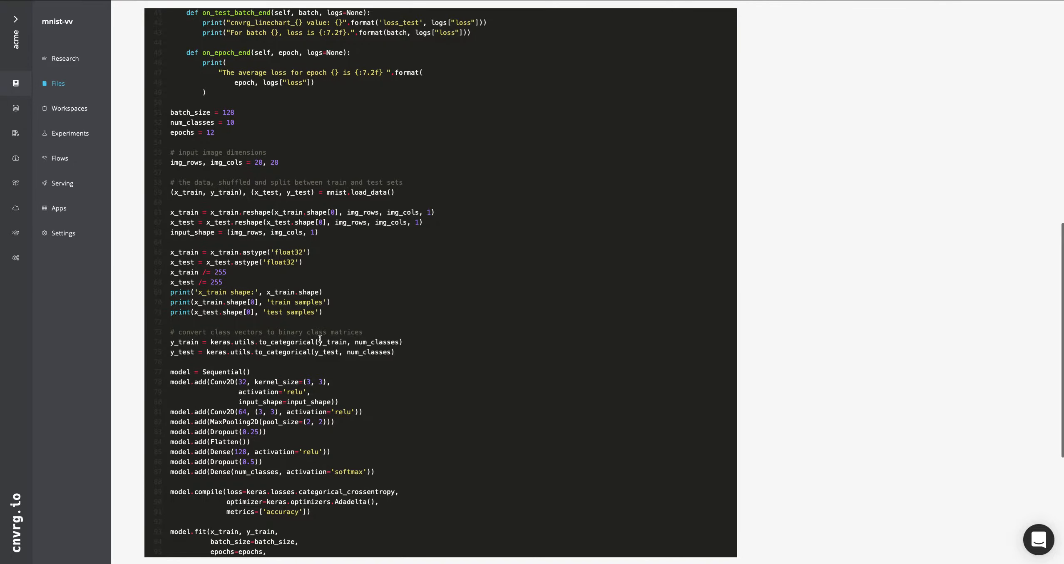
scroll(320, 341, "down", 1)
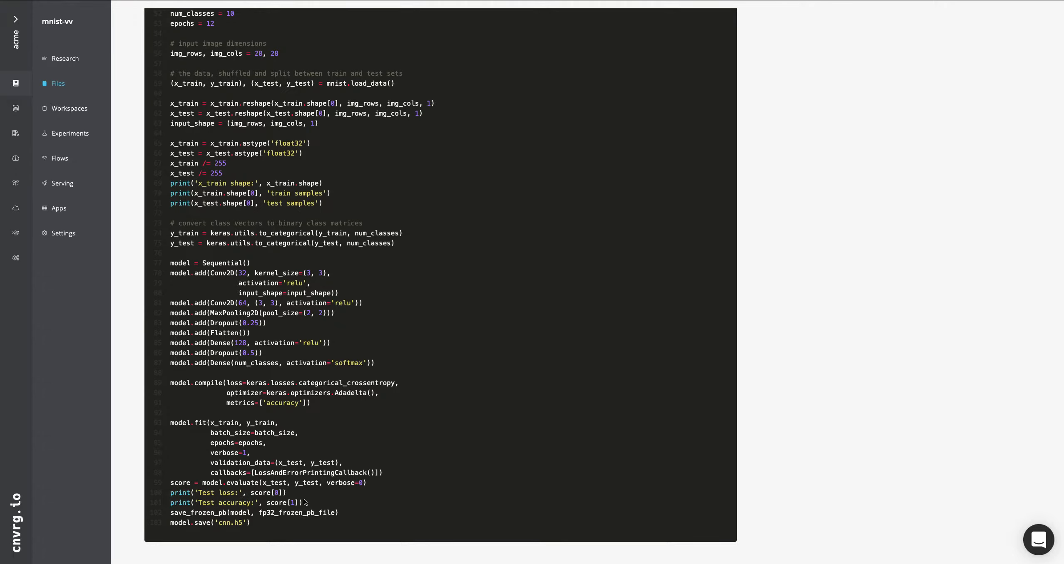
Open the project's experiments and start a new experiment
left_click(74, 134)
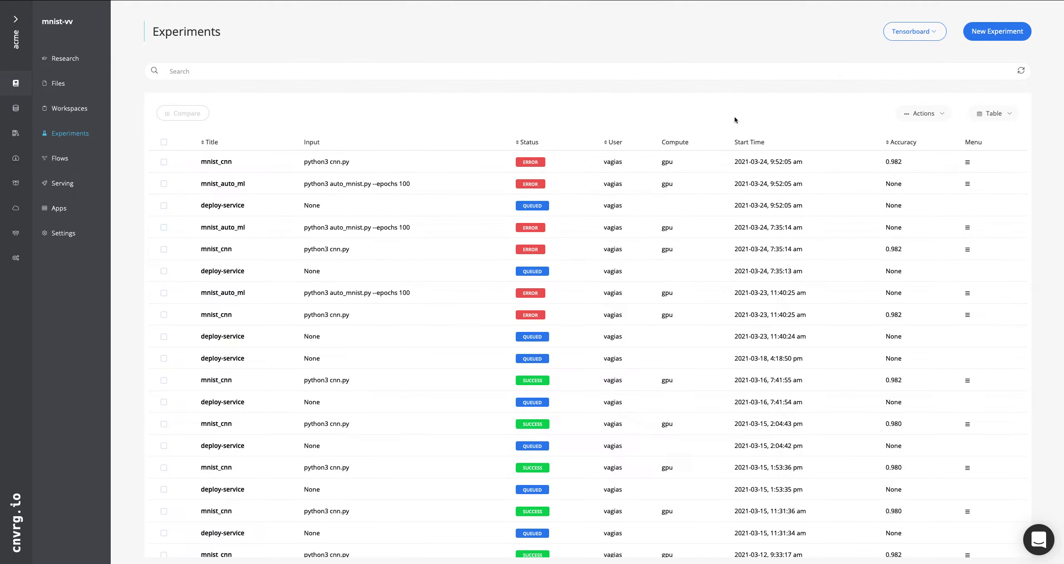
left_click(1012, 35)
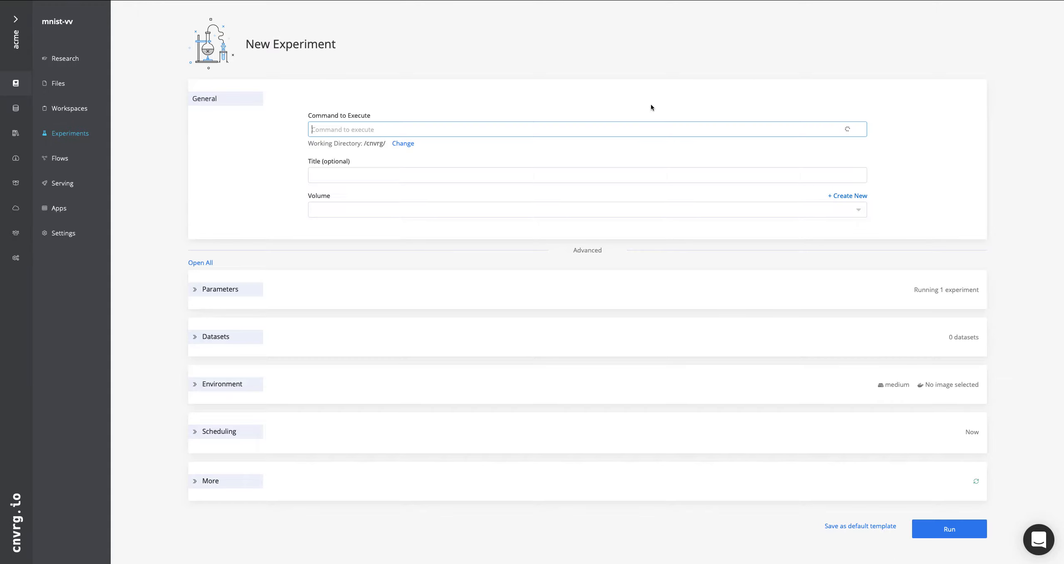
Set the experiment's command to python3 cnn.py and its title to Demo
left_click(533, 125)
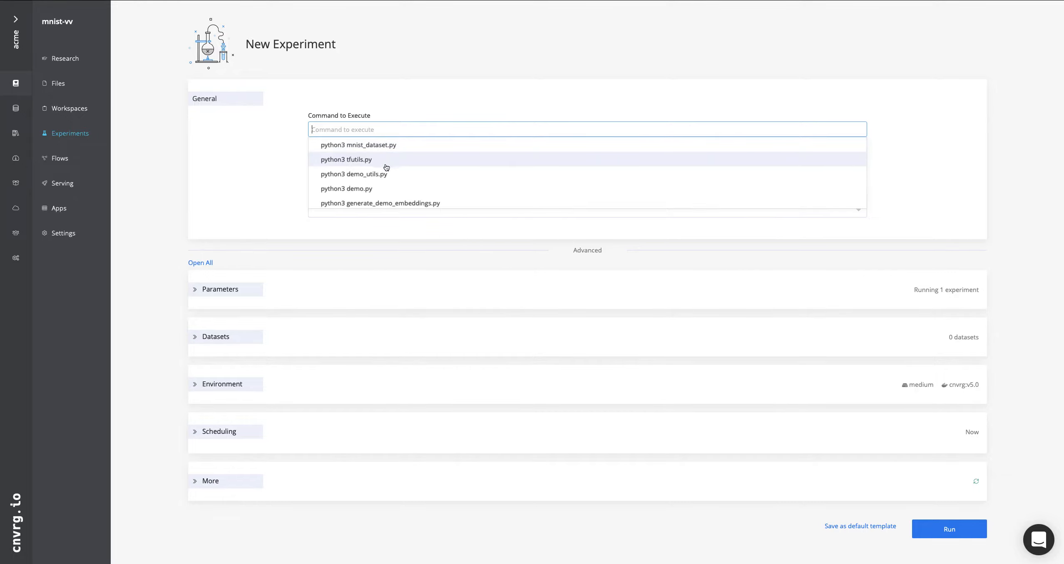
scroll(386, 167, "down", 1)
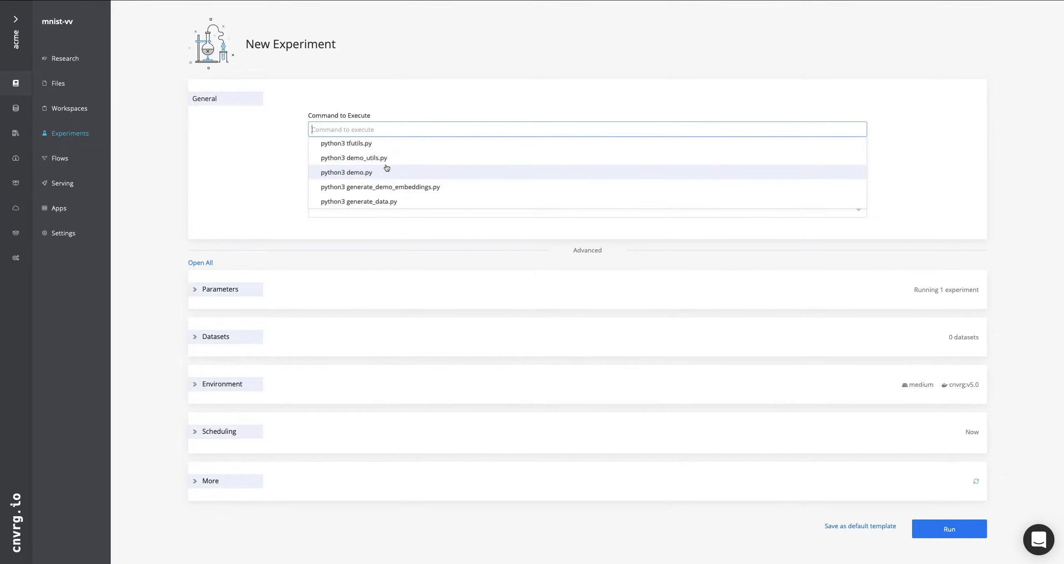
scroll(387, 168, "down", 3)
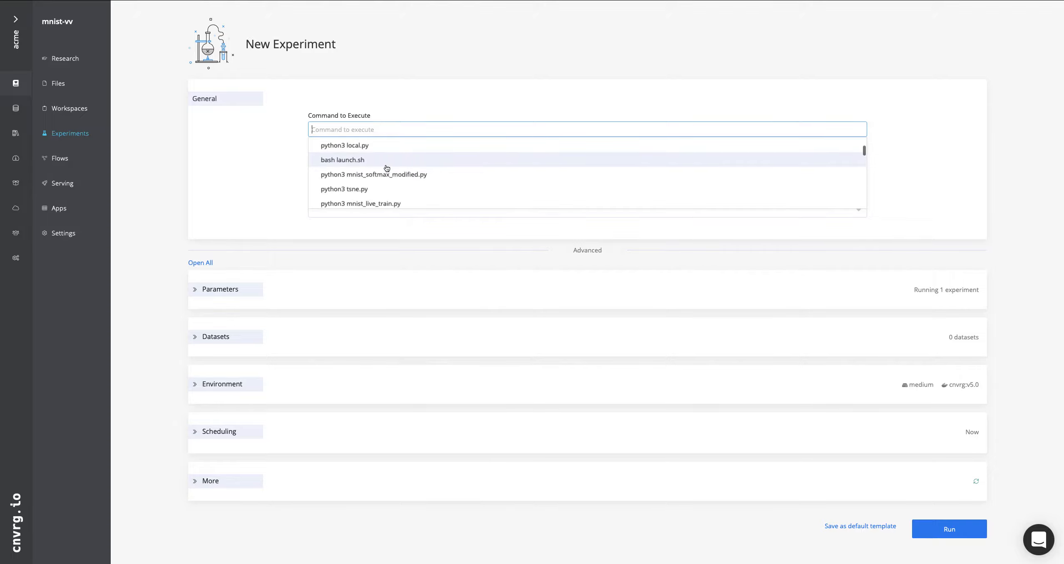
scroll(387, 168, "down", 4)
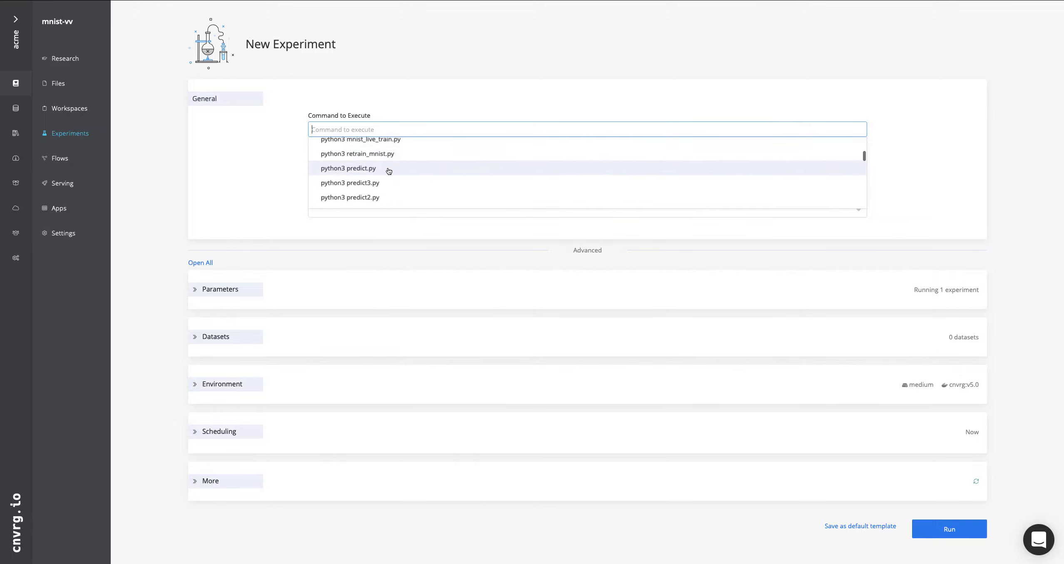
scroll(388, 171, "down", 6)
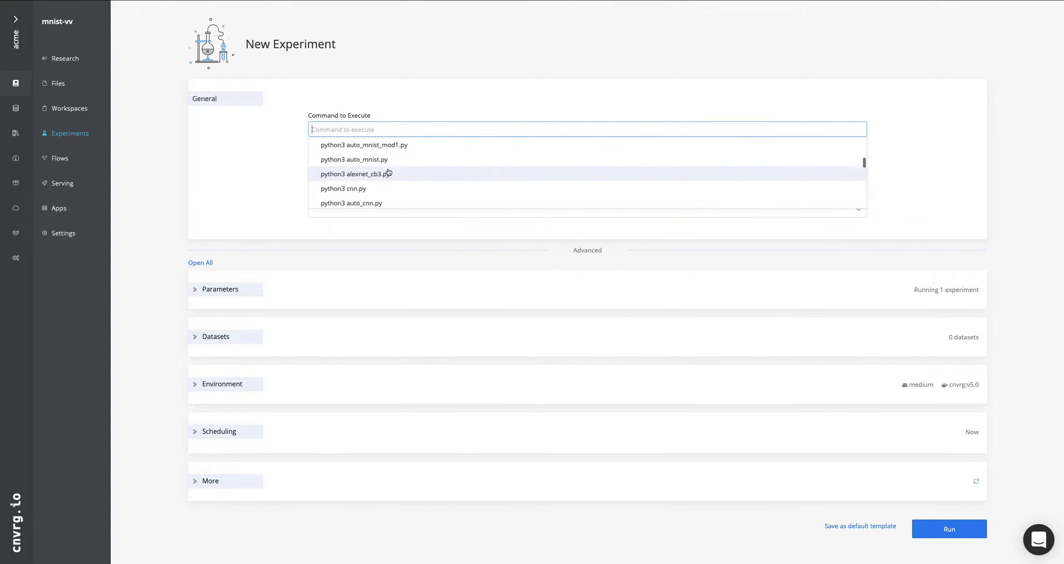
scroll(388, 172, "down", 5)
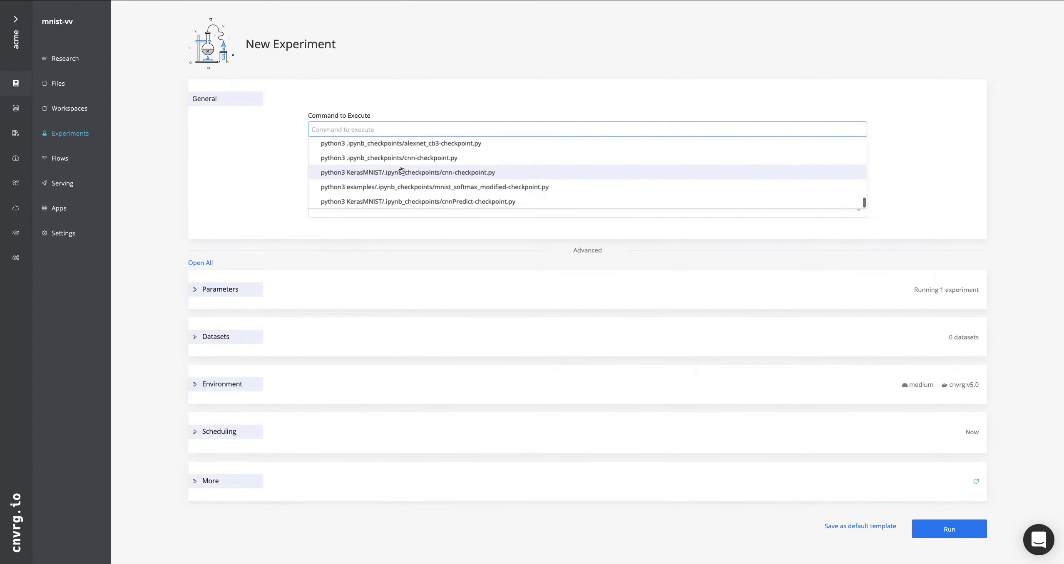
scroll(401, 169, "up", 3)
scroll(402, 169, "up", 2)
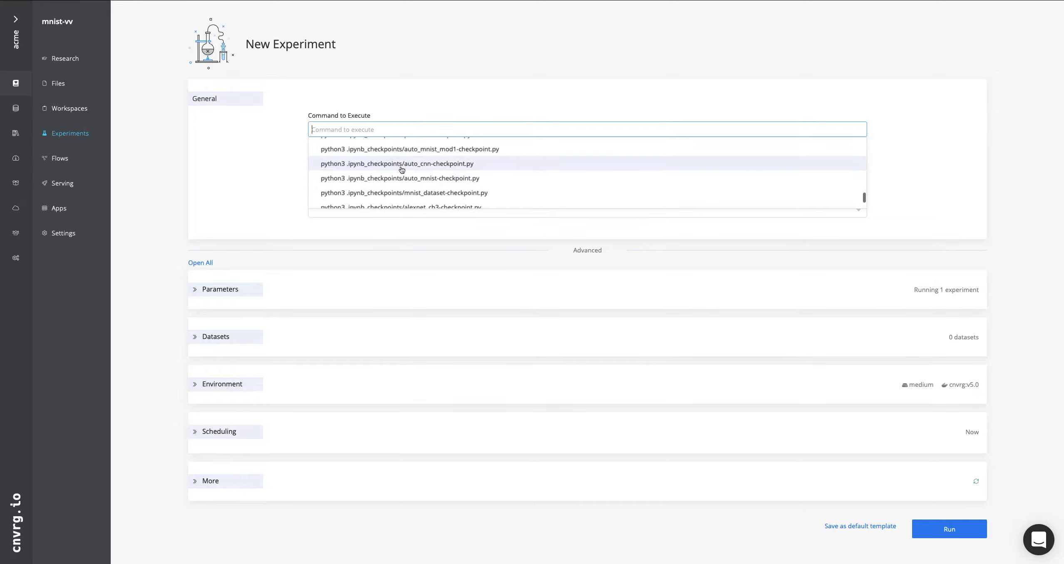
scroll(442, 182, "up", 3)
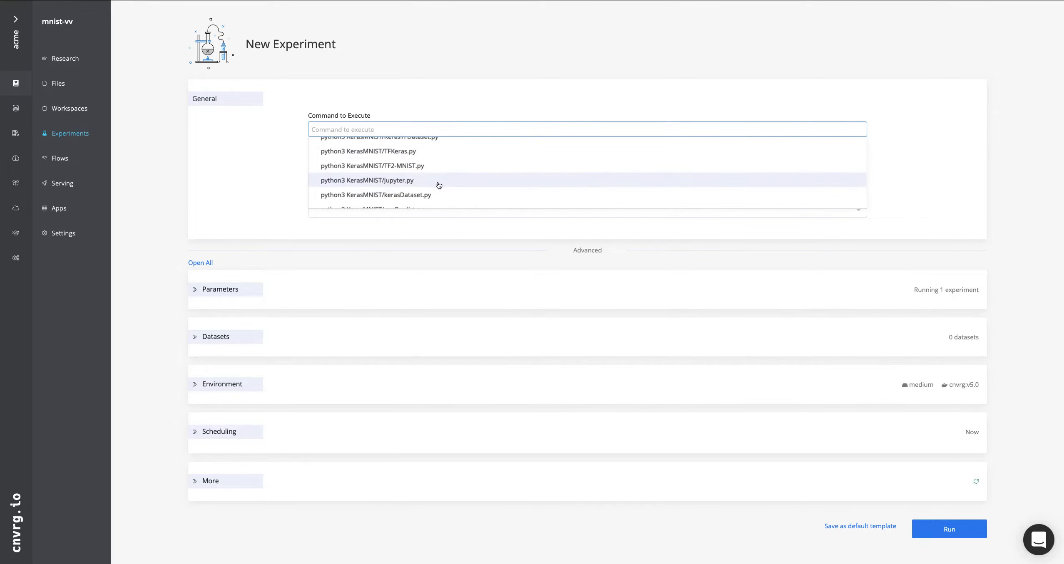
scroll(439, 185, "up", 5)
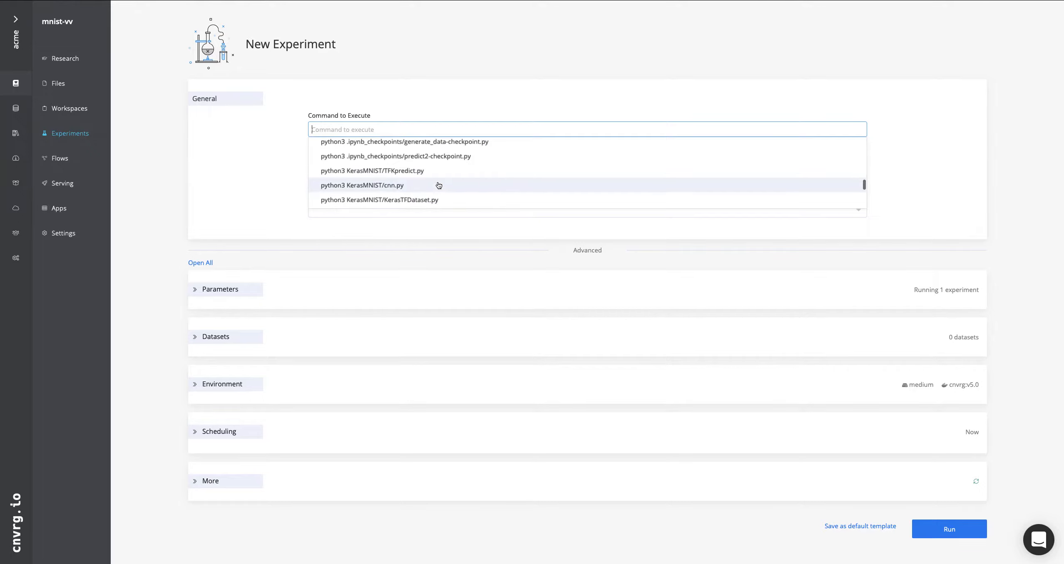
scroll(439, 185, "up", 2)
scroll(439, 186, "down", 4)
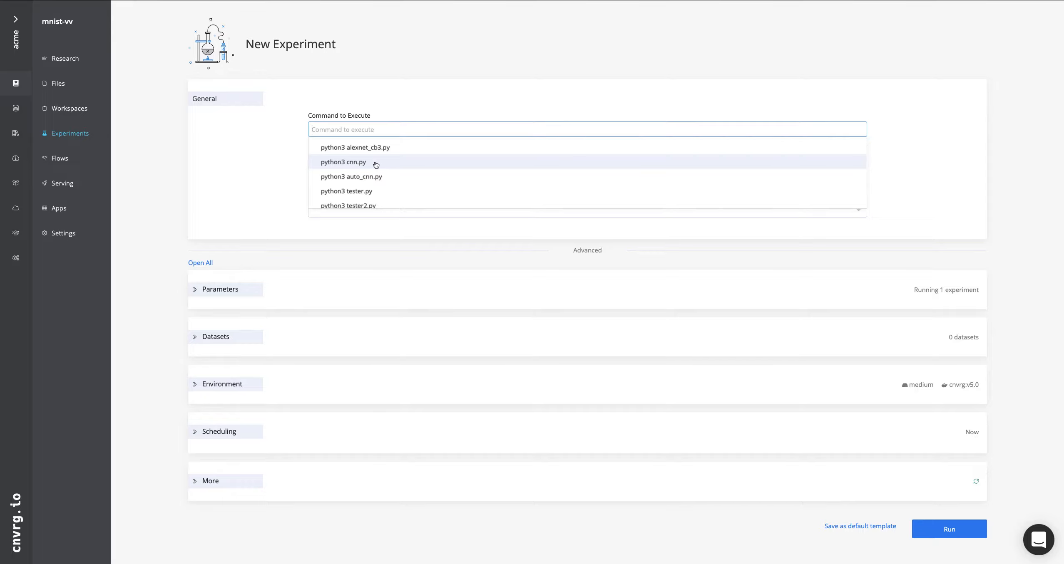
left_click(376, 164)
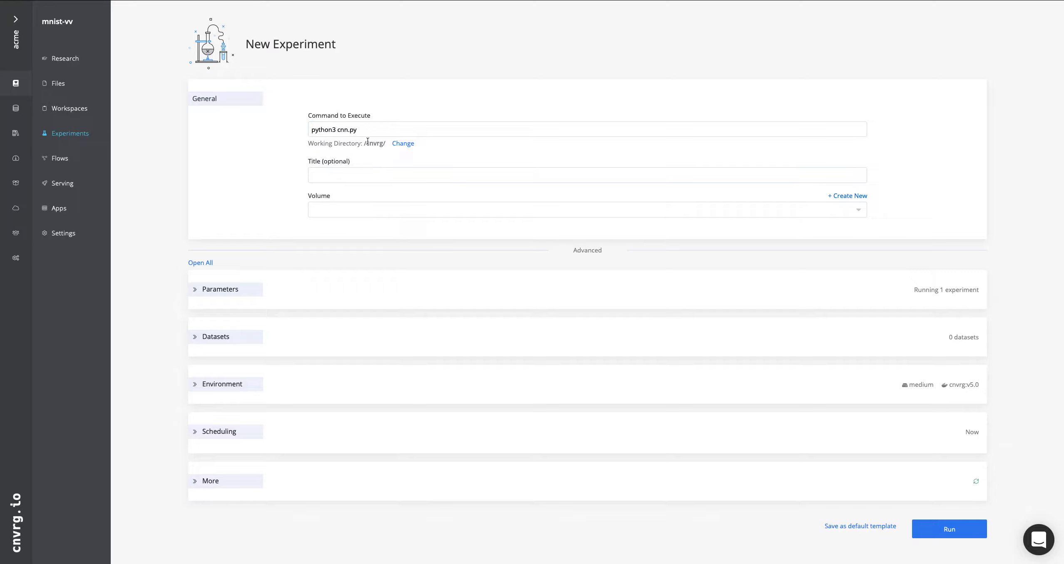
left_click(337, 173)
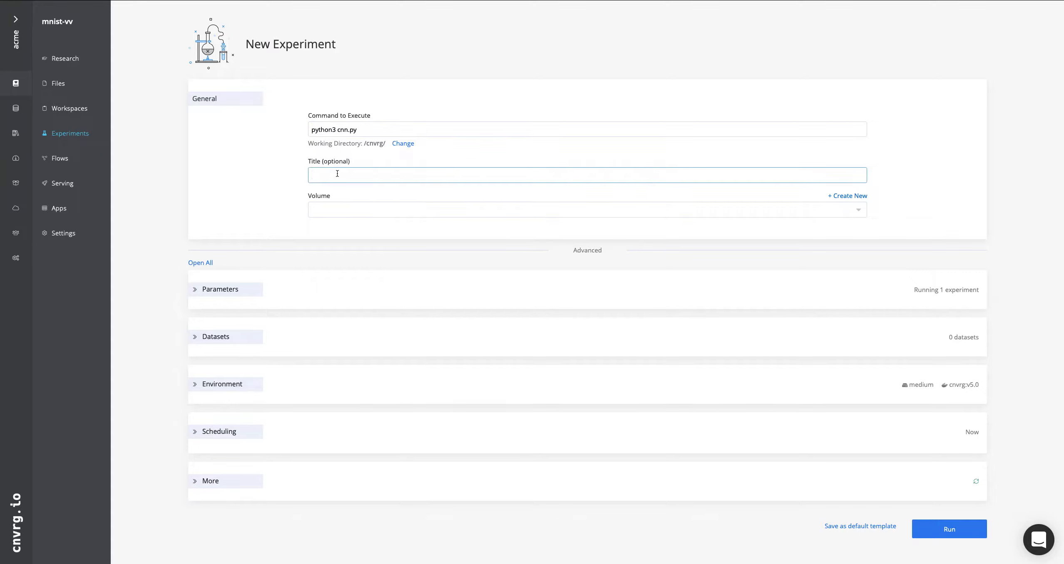
type("Demo")
Examine the experiment's hyperparameter key and values fields and its optimization settings
left_click(196, 295)
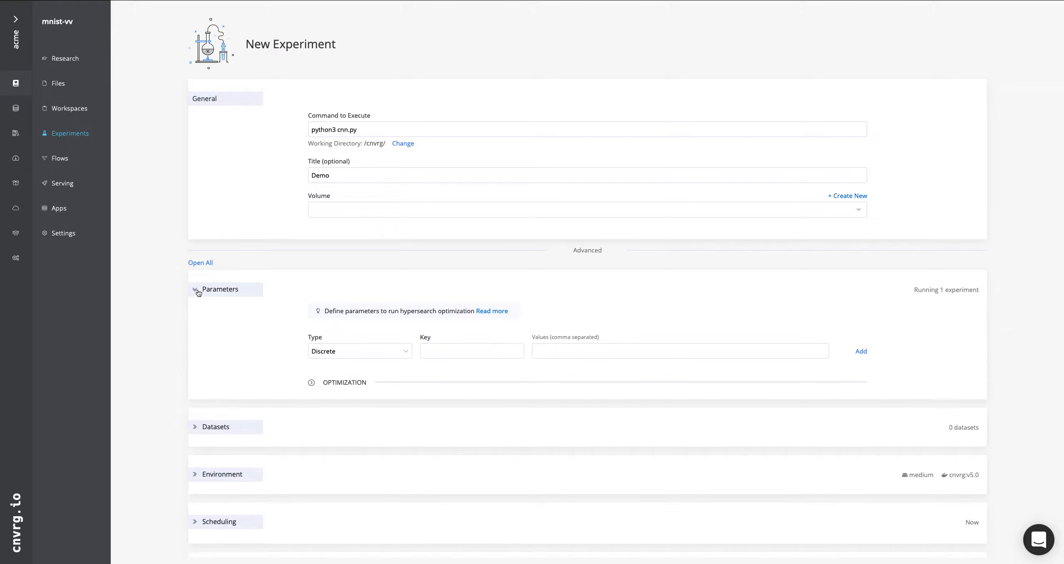
scroll(158, 321, "down", 1)
scroll(158, 323, "down", 3)
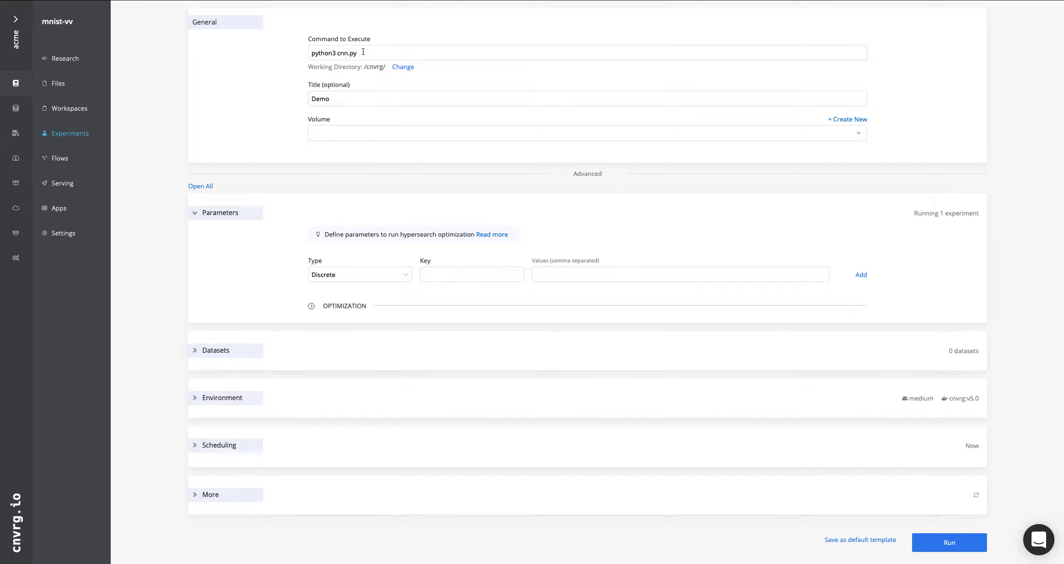
left_click(452, 276)
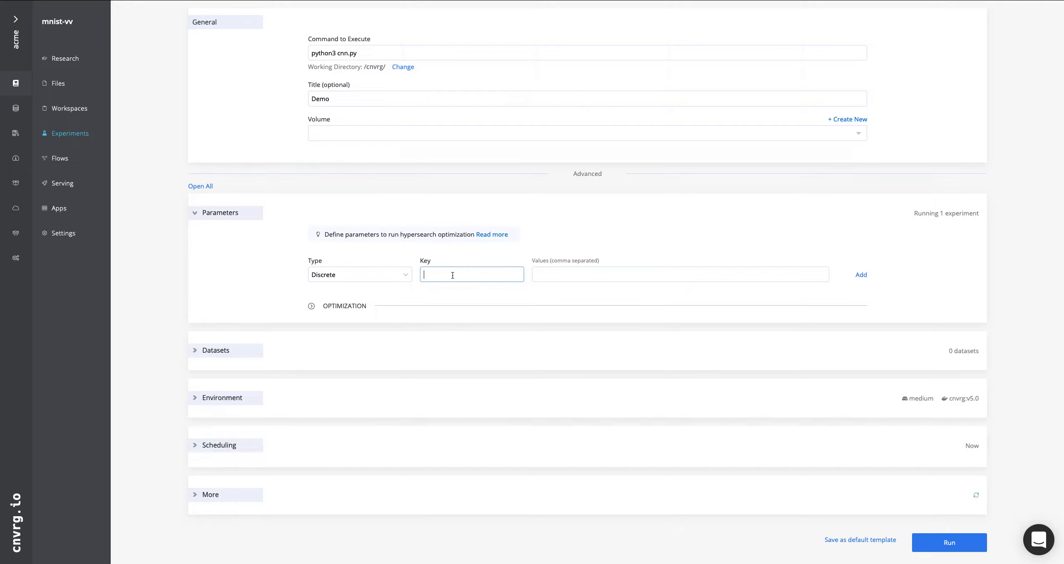
left_click(589, 275)
left_click(492, 277)
left_click(312, 307)
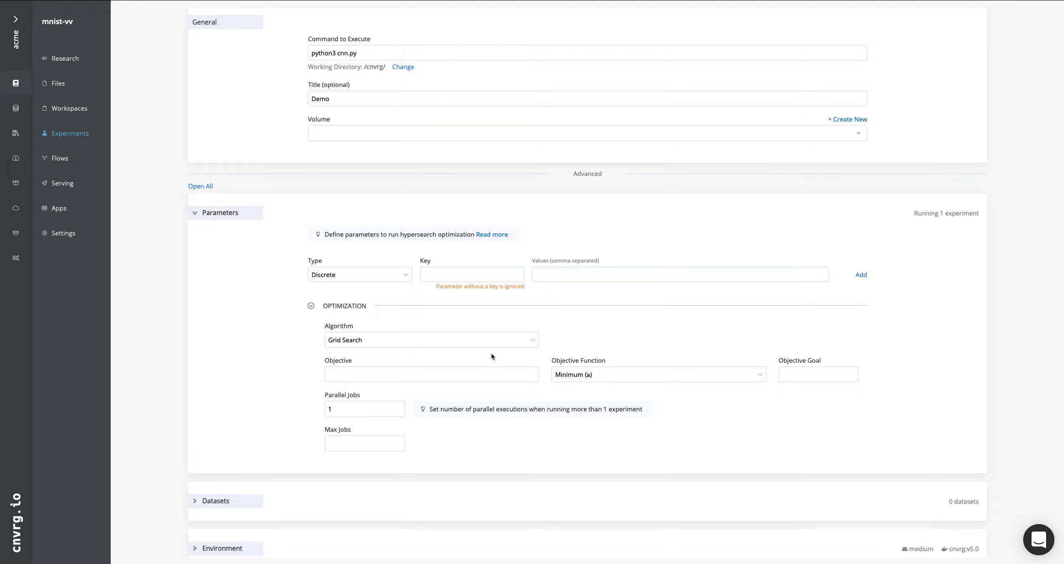
scroll(185, 362, "down", 5)
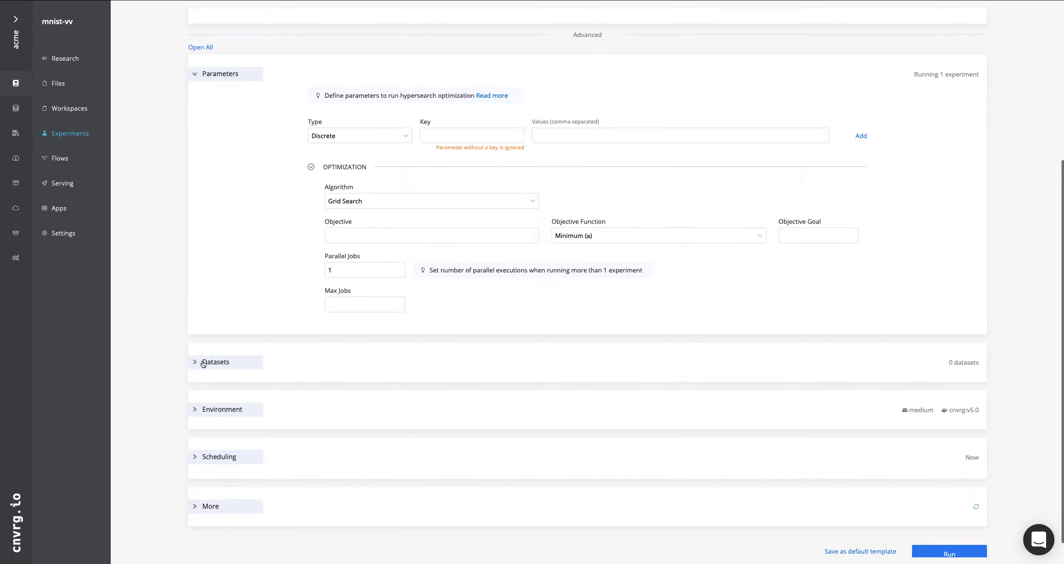
Browse the available datasets, switching the mnist dataset version to its specific commit and back to Latest without selecting a dataset
left_click(203, 362)
left_click(376, 396)
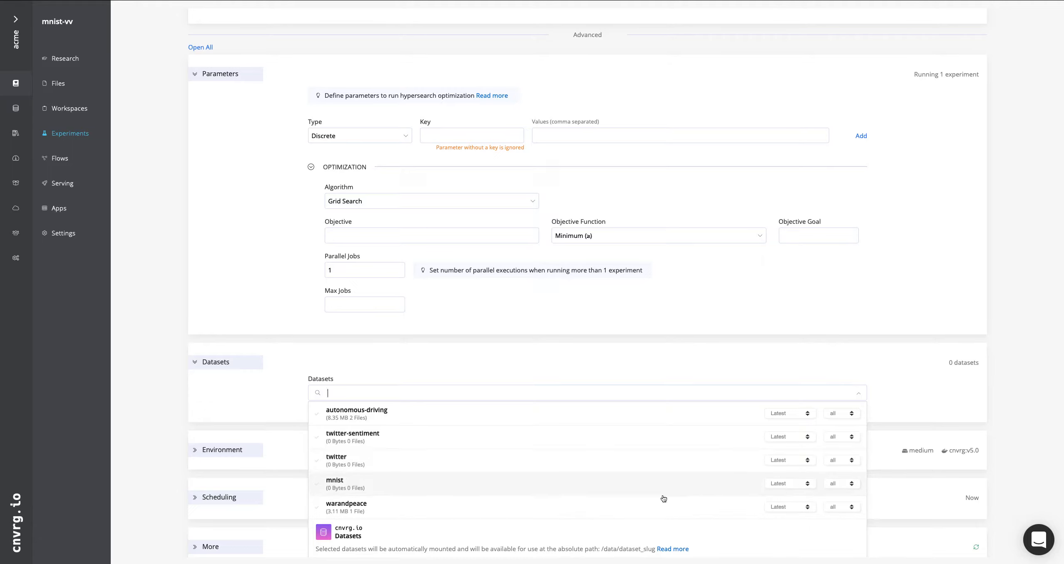
left_click(790, 482)
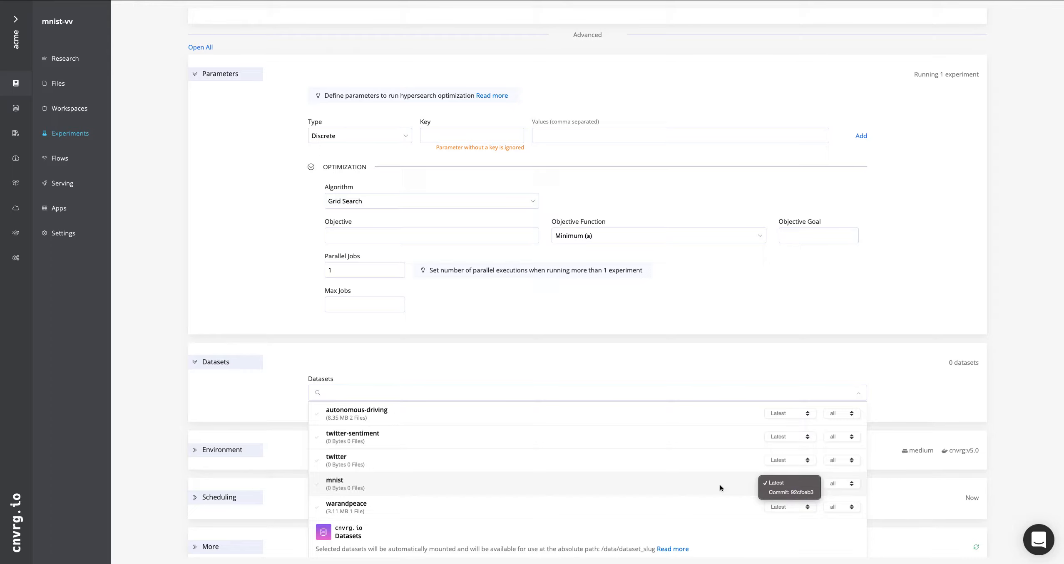
left_click(772, 493)
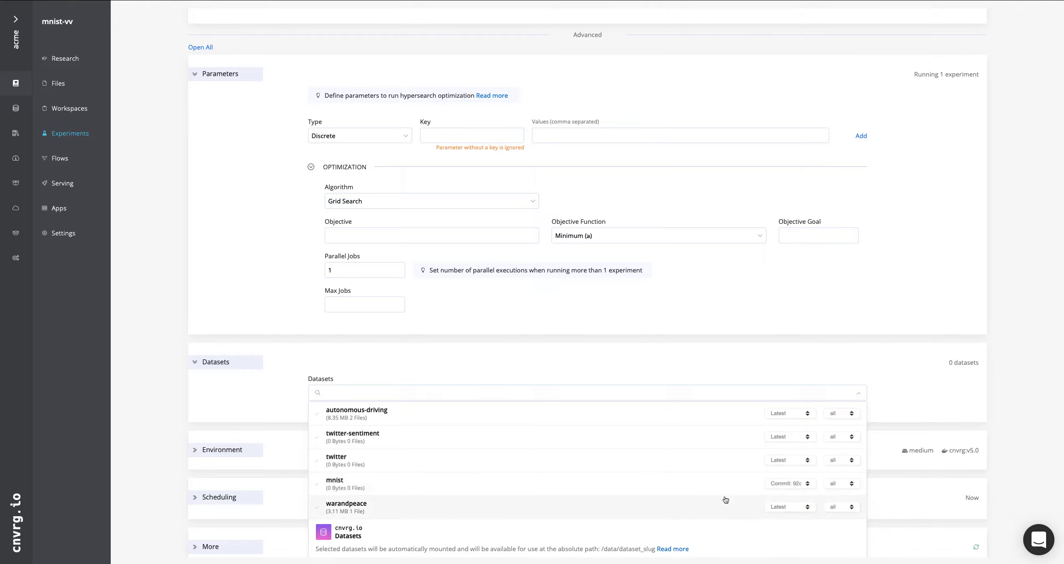
left_click(789, 483)
left_click(786, 473)
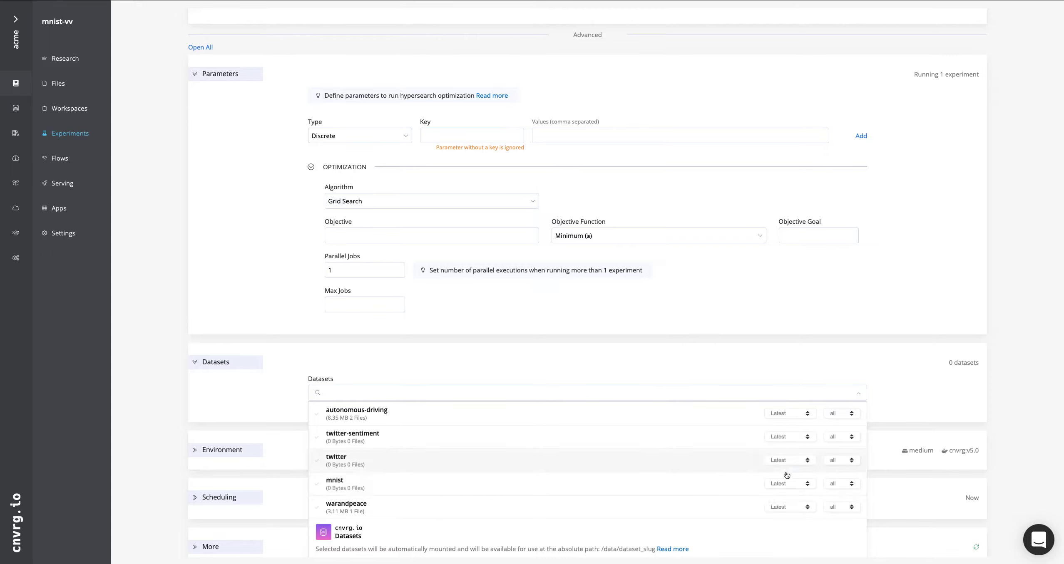
left_click(575, 363)
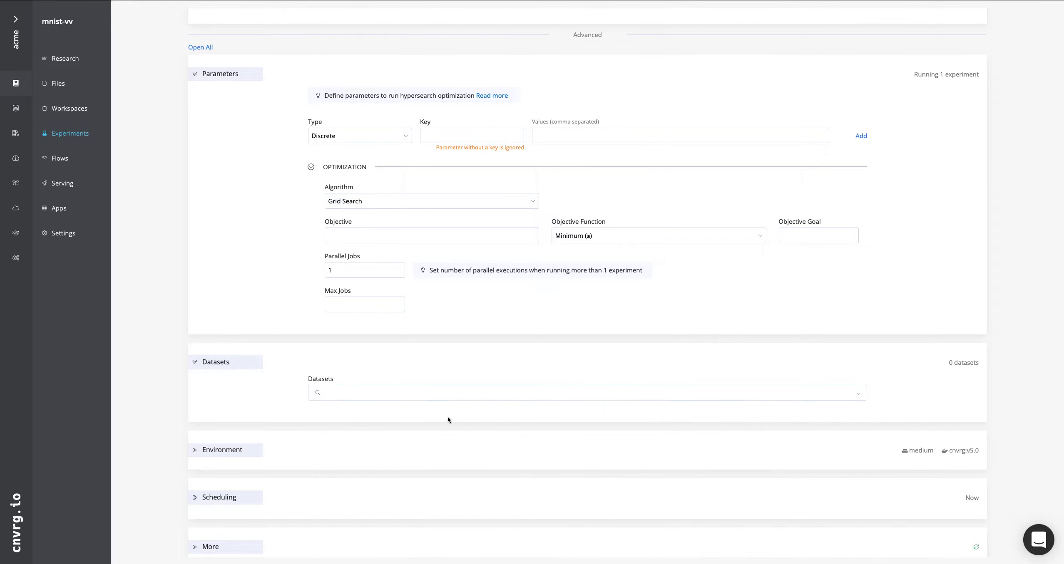
Set the experiment's compute to gpu only, removing the medium template
scroll(356, 430, "down", 2)
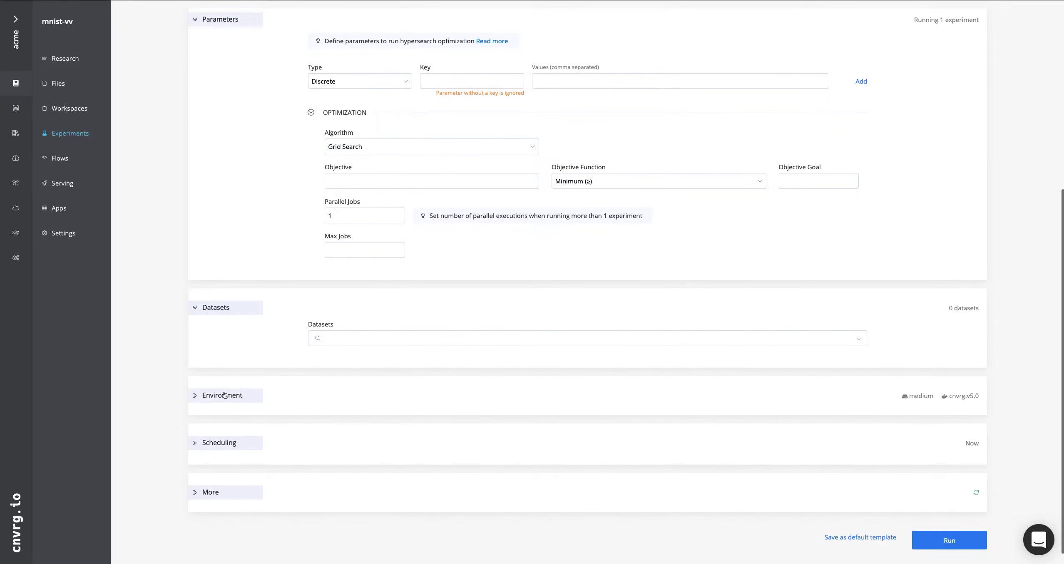
left_click(195, 395)
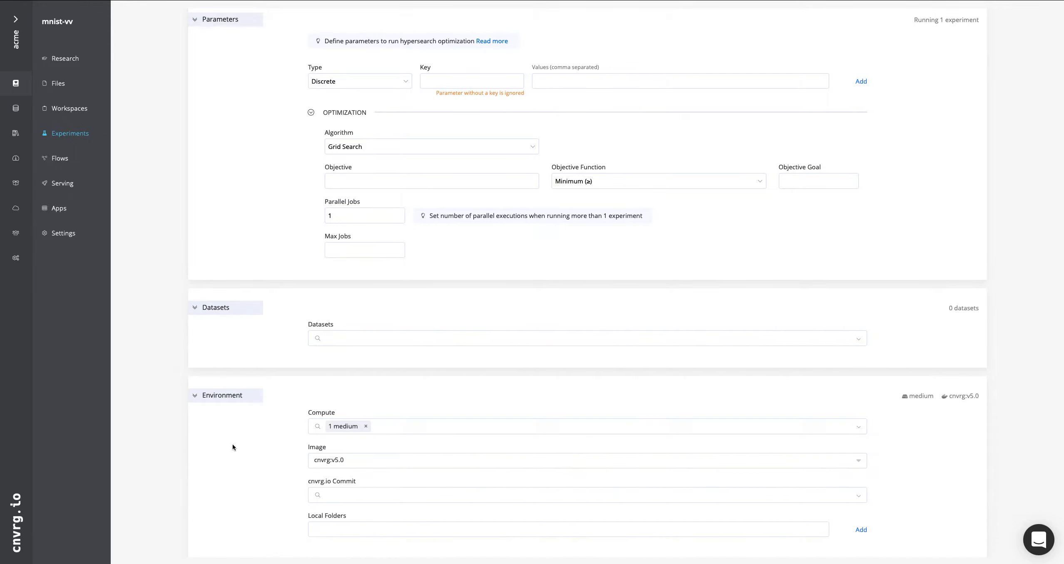
scroll(232, 447, "down", 3)
left_click(347, 315)
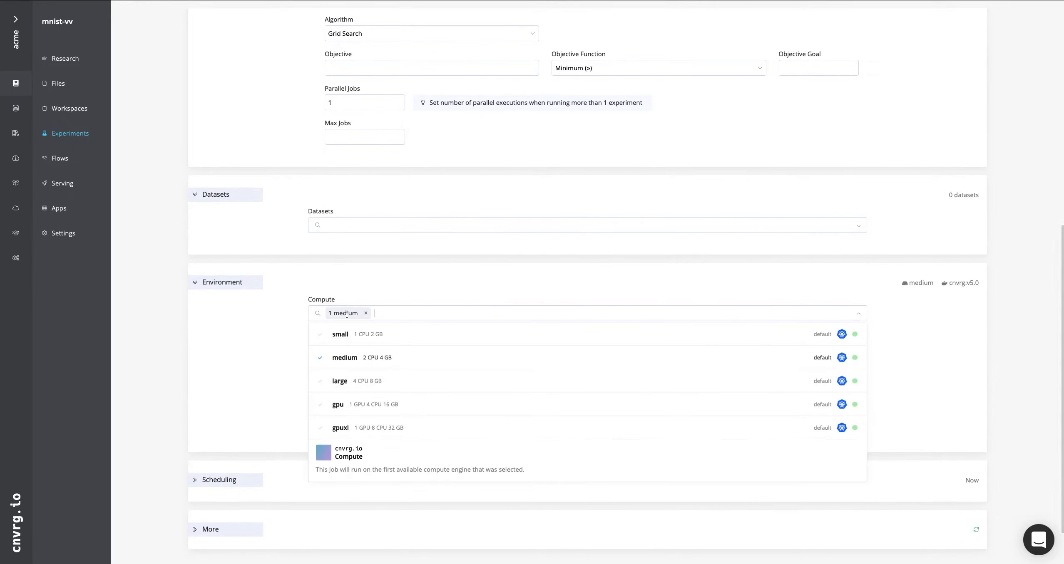
left_click(365, 406)
left_click(348, 359)
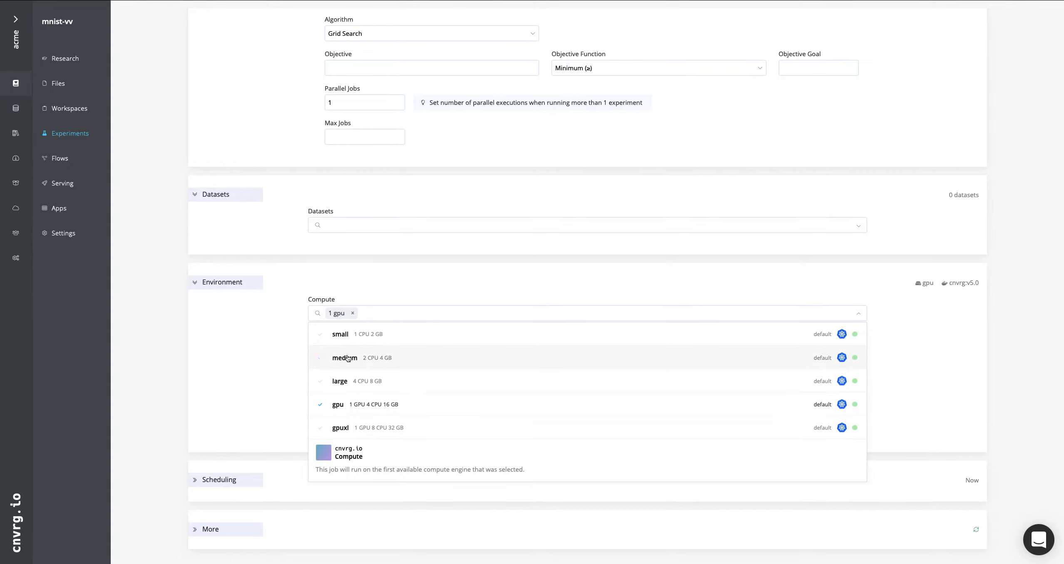
left_click(254, 349)
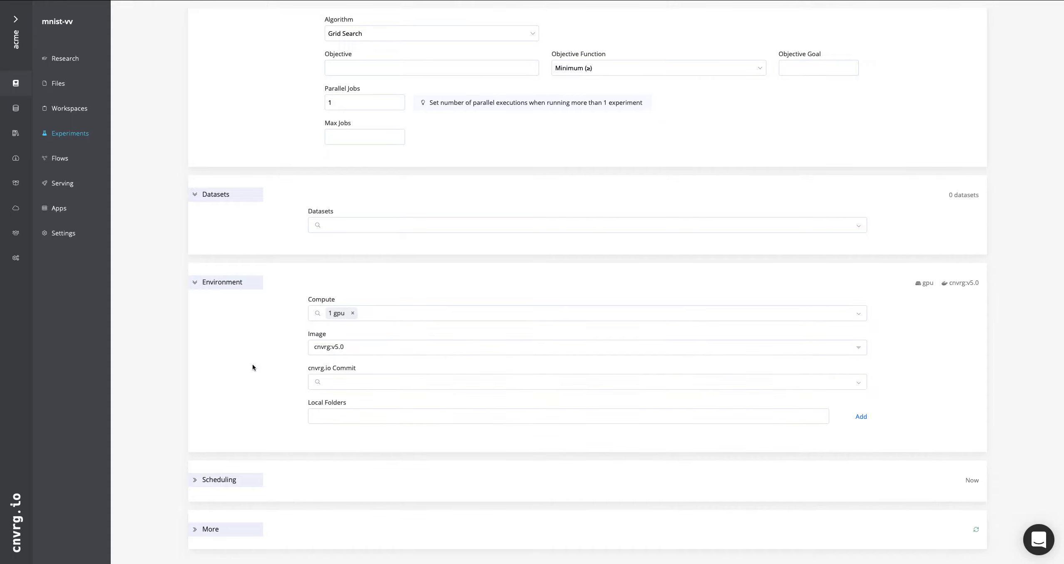
Examine the available container images for the experiment, including the version lists under rapidsai/rapidsai and tensorflow
left_click(346, 347)
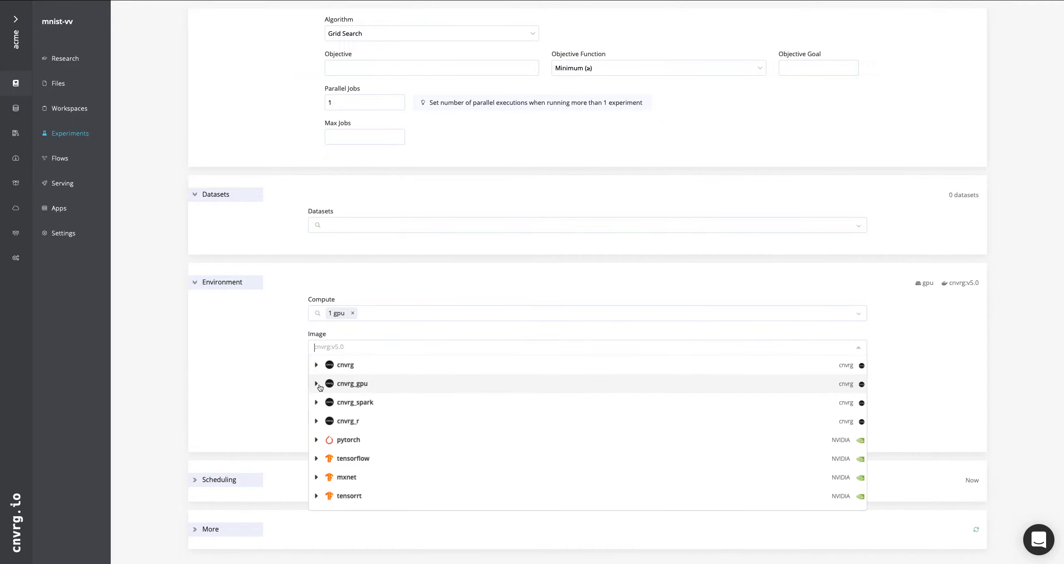
scroll(360, 443, "down", 3)
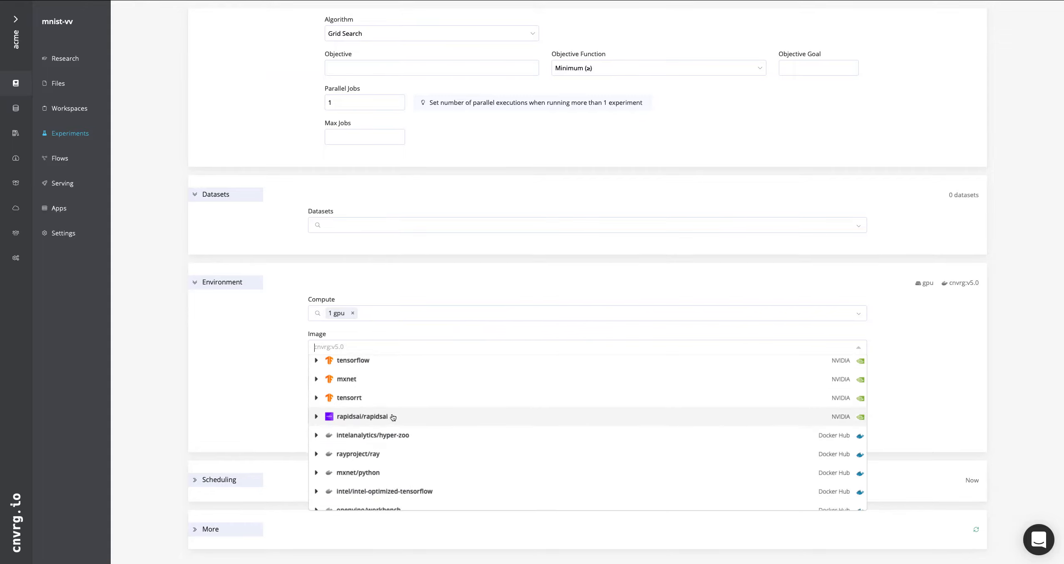
scroll(393, 417, "down", 2)
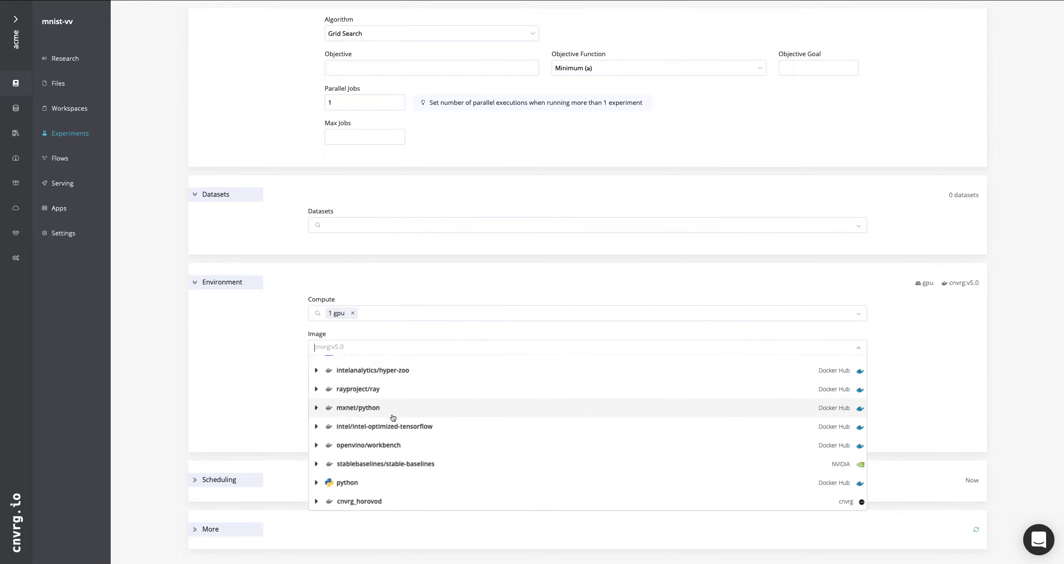
scroll(392, 418, "up", 3)
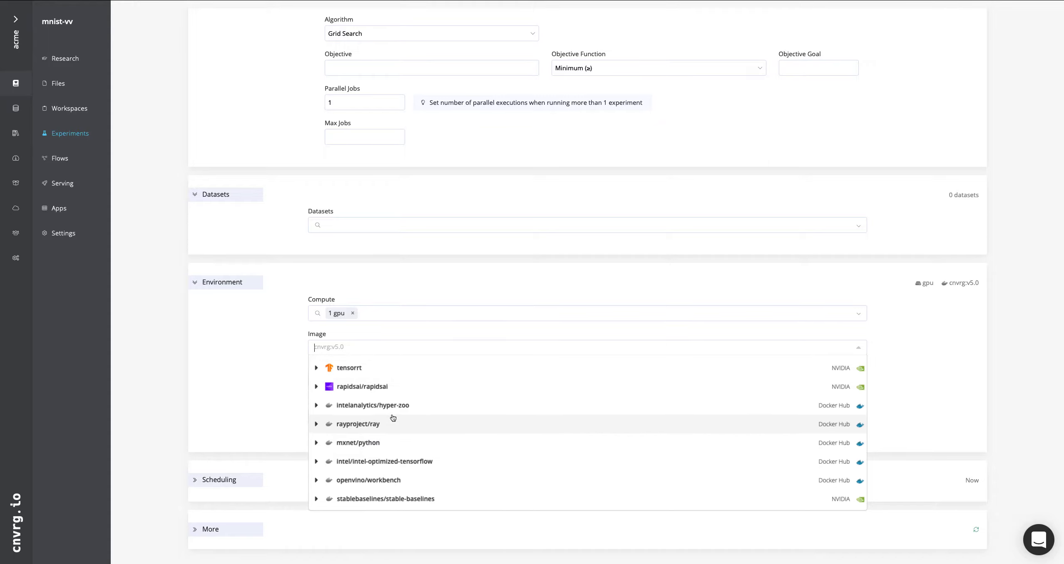
scroll(393, 418, "up", 3)
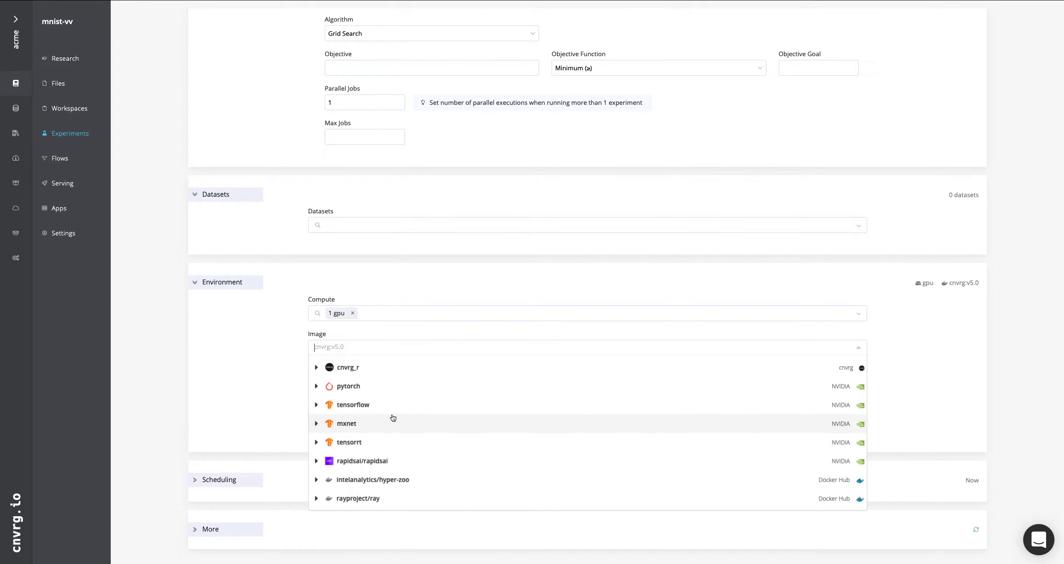
scroll(393, 417, "down", 2)
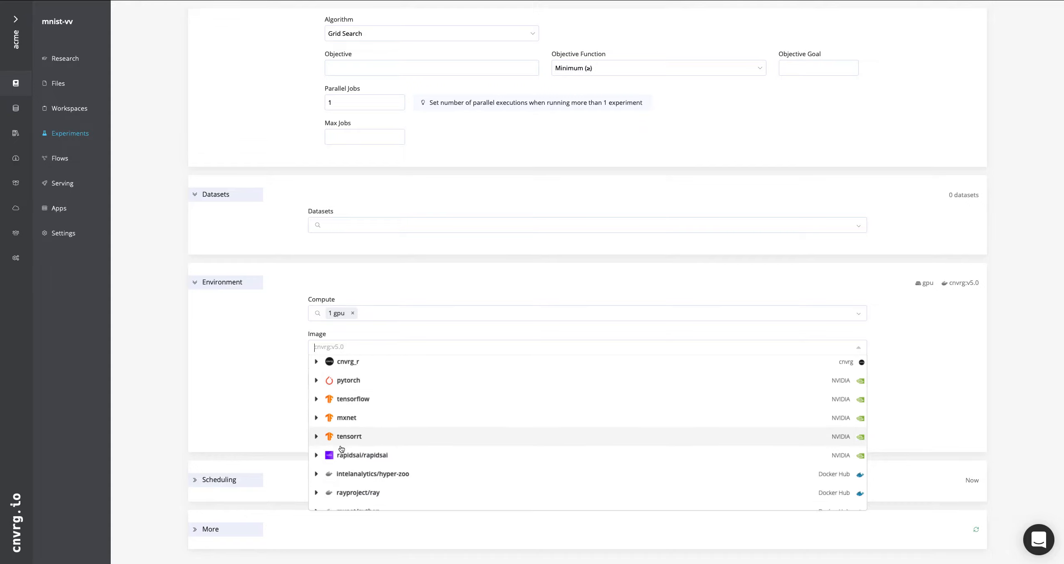
left_click(317, 456)
scroll(422, 456, "down", 2)
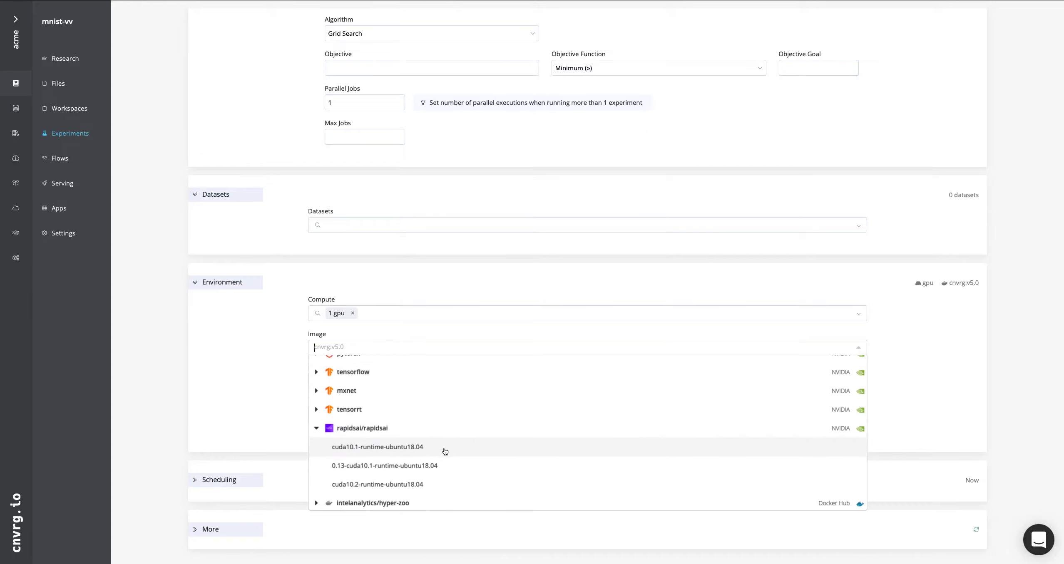
scroll(420, 451, "up", 2)
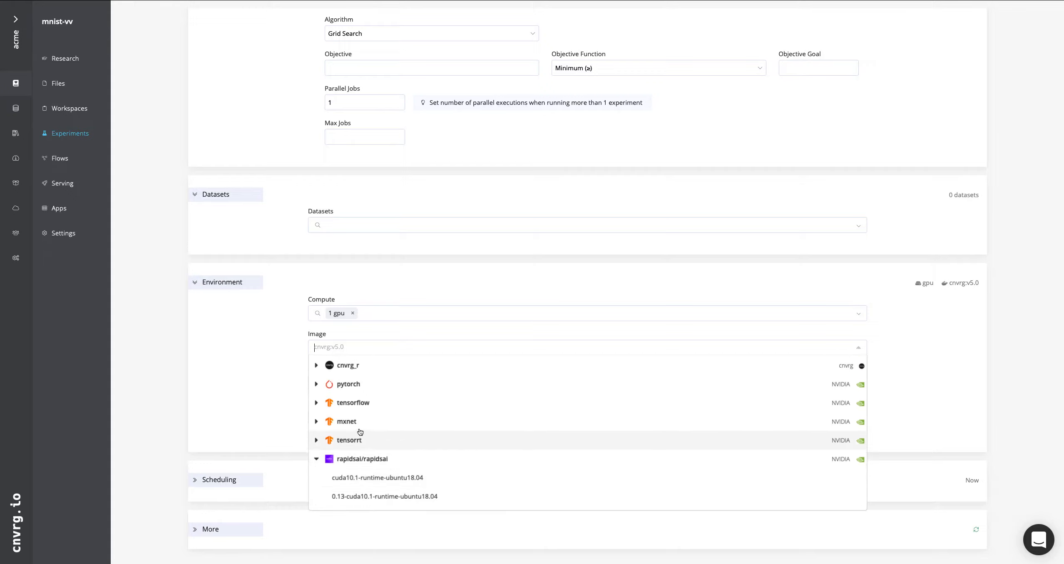
left_click(316, 403)
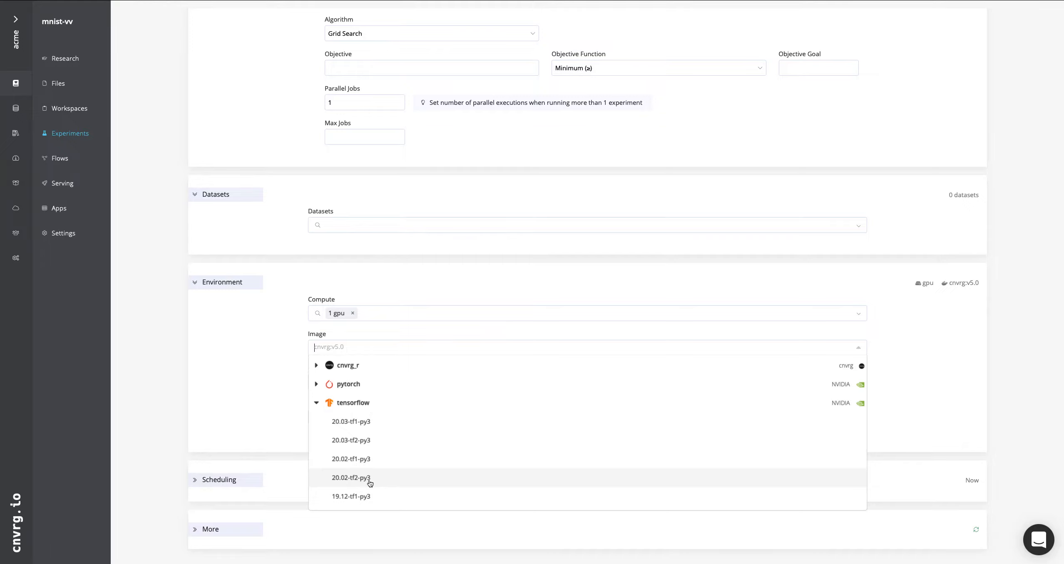
scroll(495, 418, "up", 3)
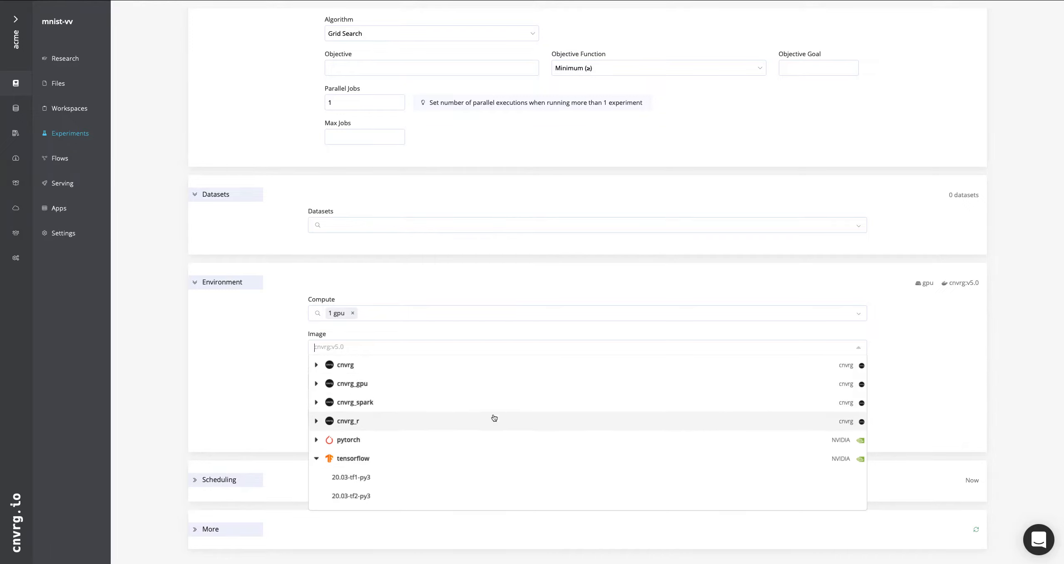
Set the experiment's image to the nvidia-tf-19.10 version of cnvrg_gpu
left_click(316, 384)
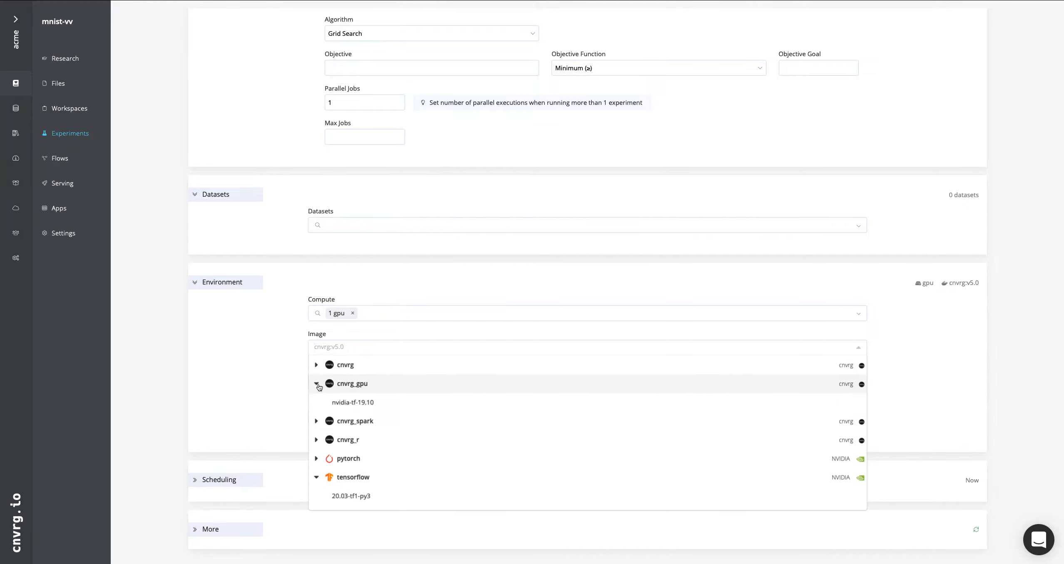
left_click(360, 403)
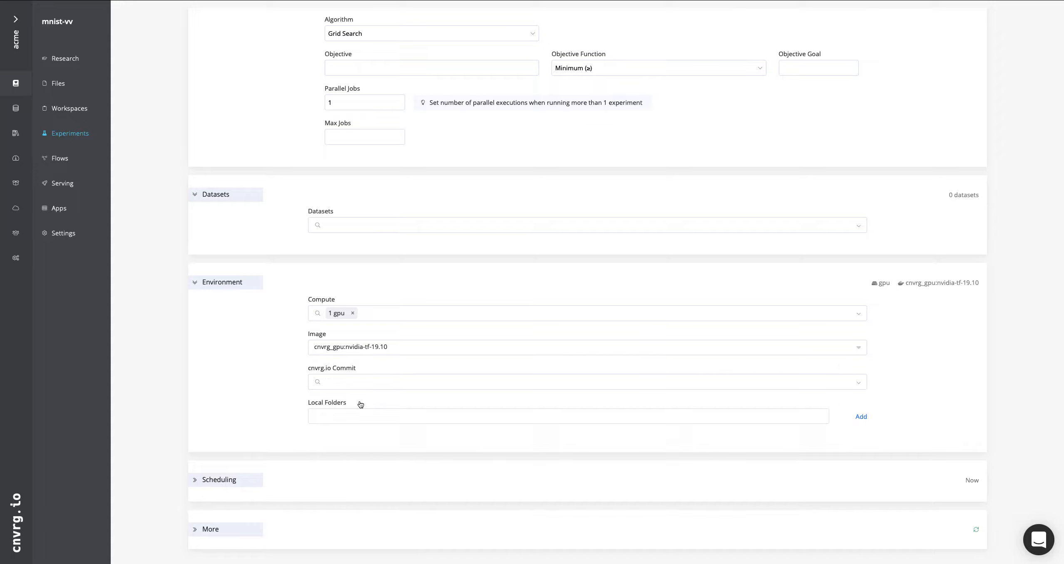
left_click(407, 349)
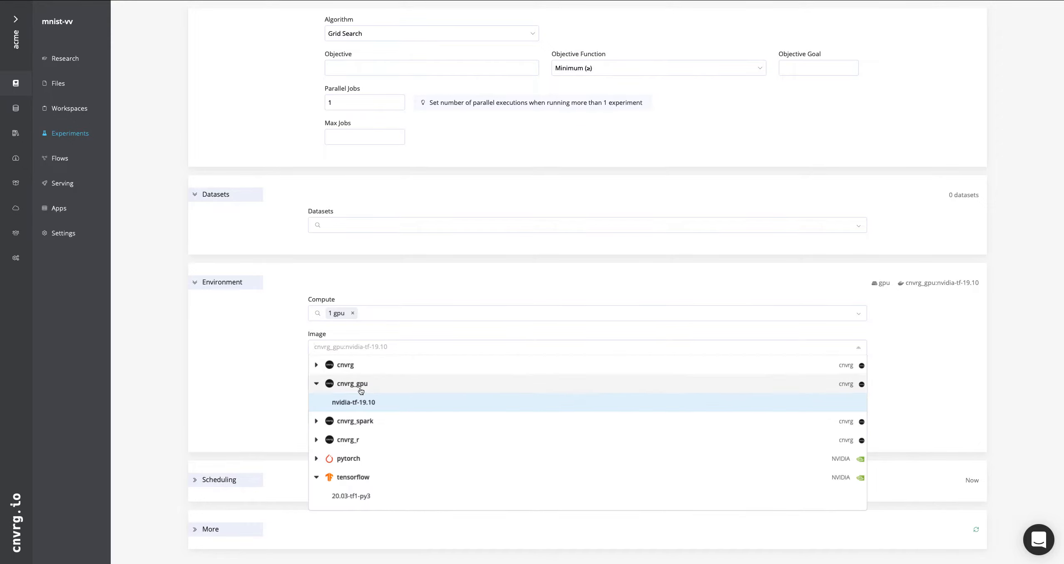
left_click(279, 376)
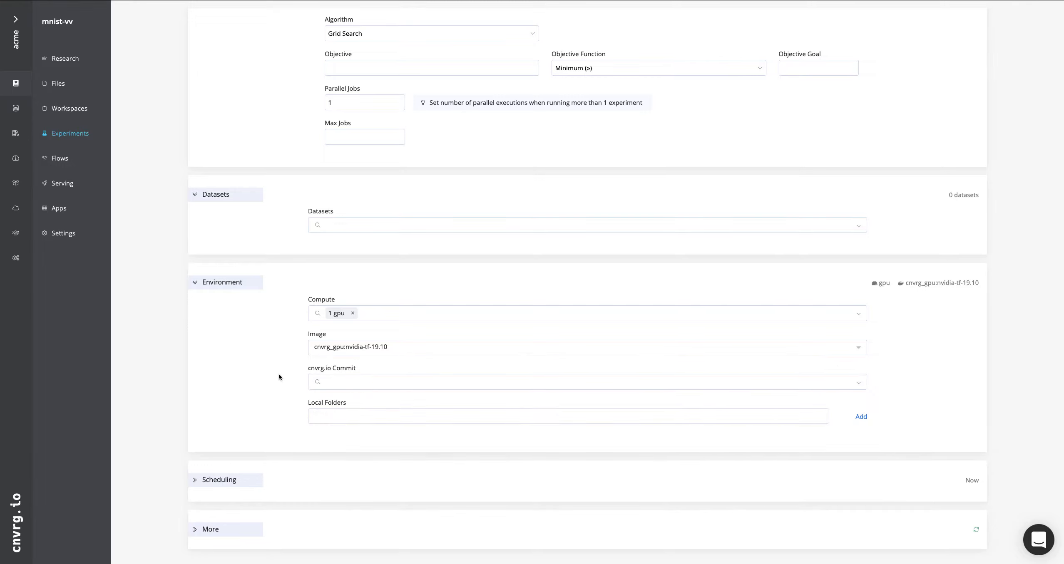
Examine the cnvrg.io commit choices and the experiment's Scheduling and More settings, leaving them as they are
left_click(380, 385)
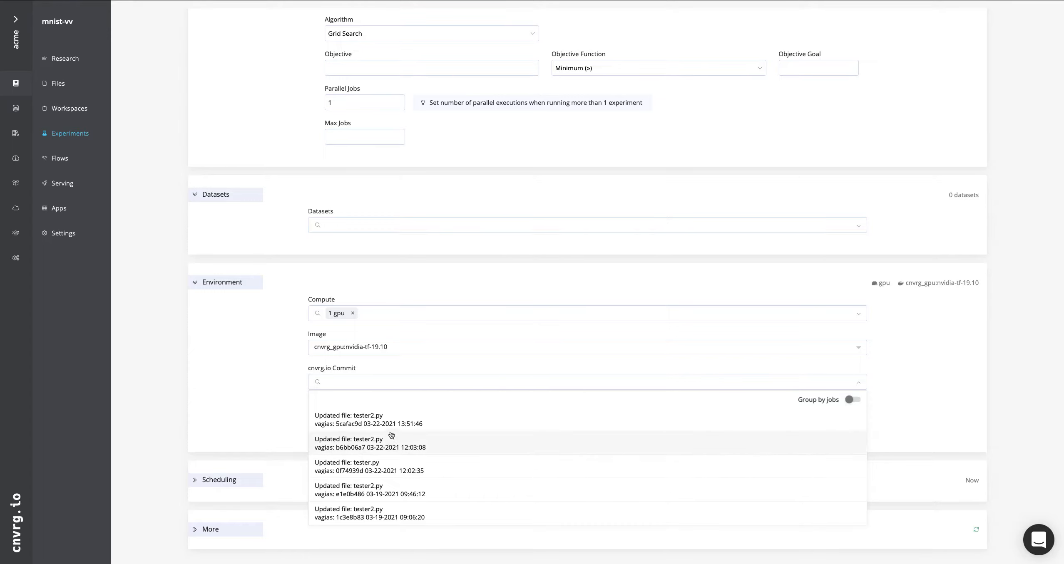
left_click(289, 386)
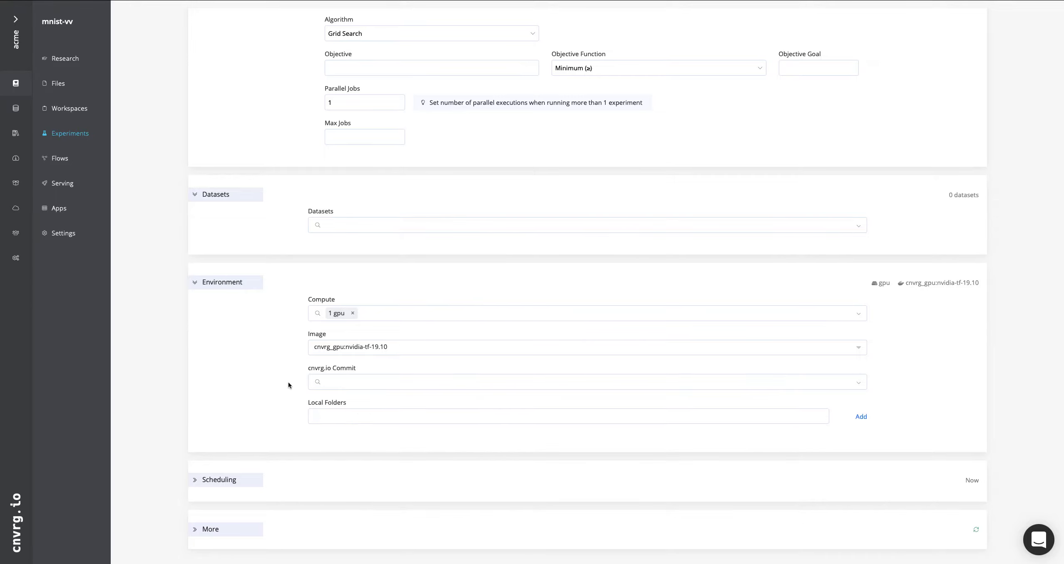
left_click(195, 481)
scroll(195, 482, "down", 2)
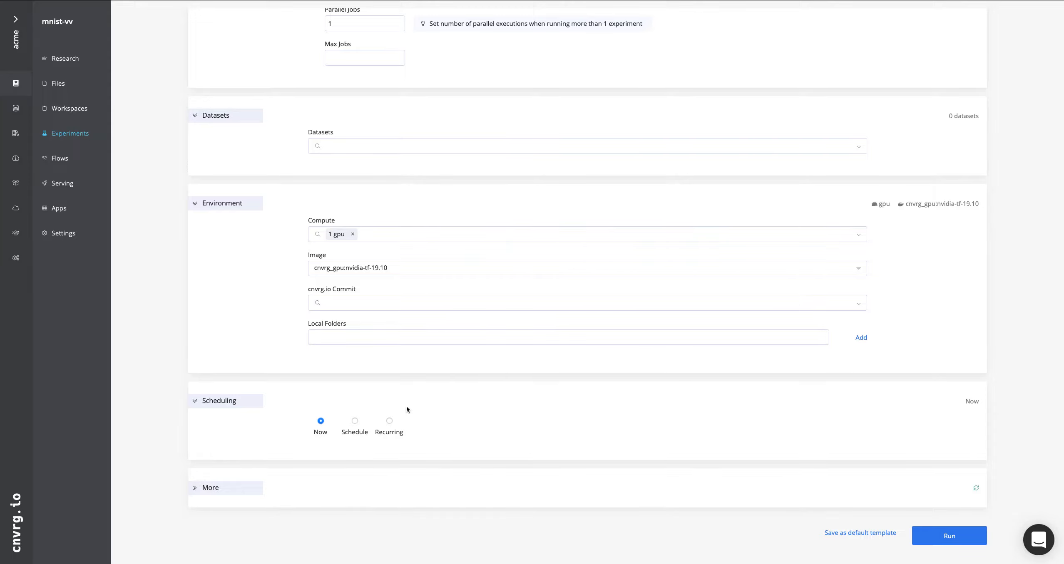
left_click(194, 489)
scroll(302, 474, "down", 1)
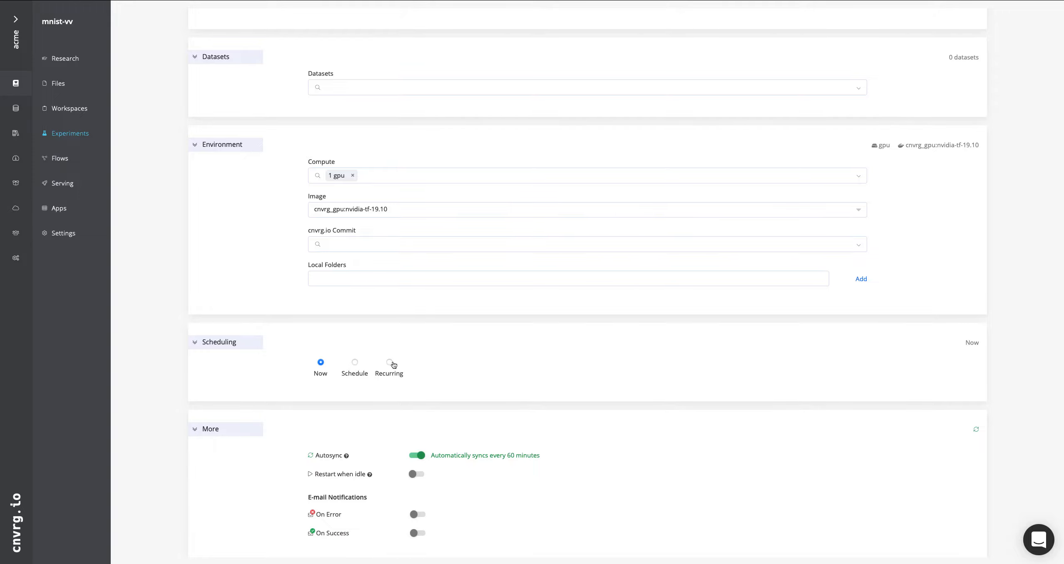
Run the configured Demo experiment with scheduling kept at Now
scroll(298, 374, "up", 1)
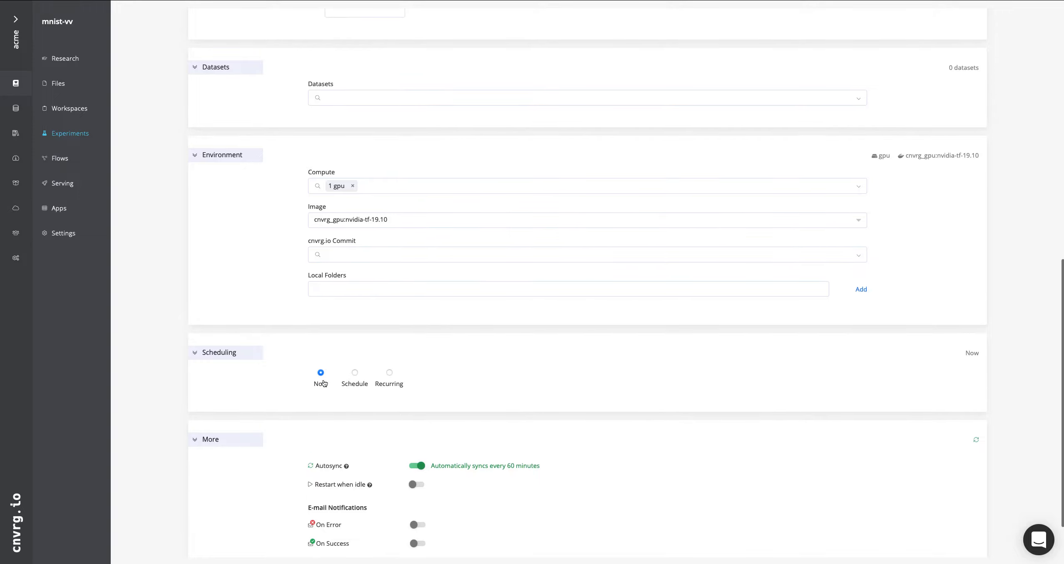
scroll(322, 380, "down", 3)
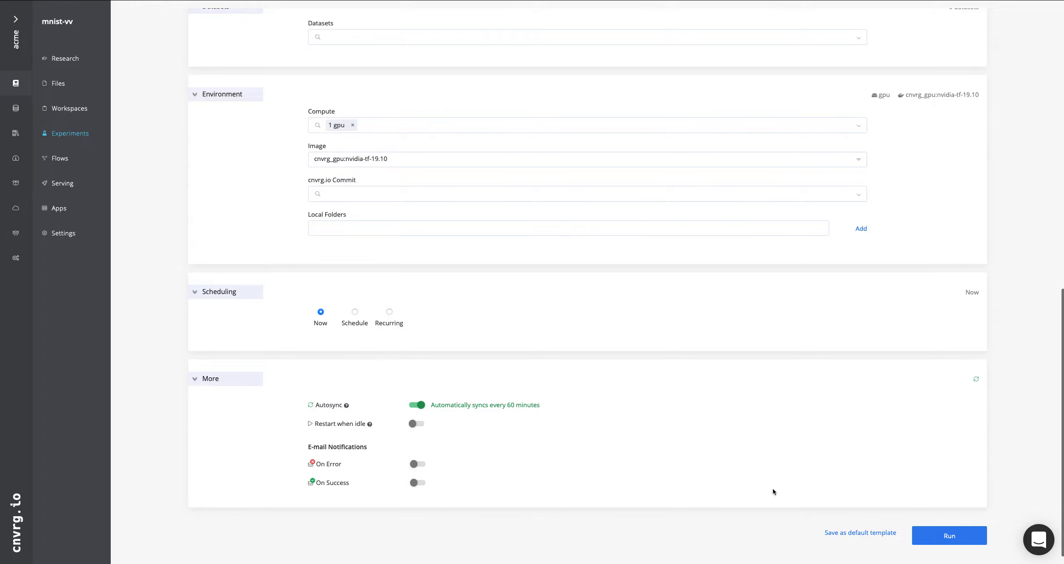
left_click(962, 538)
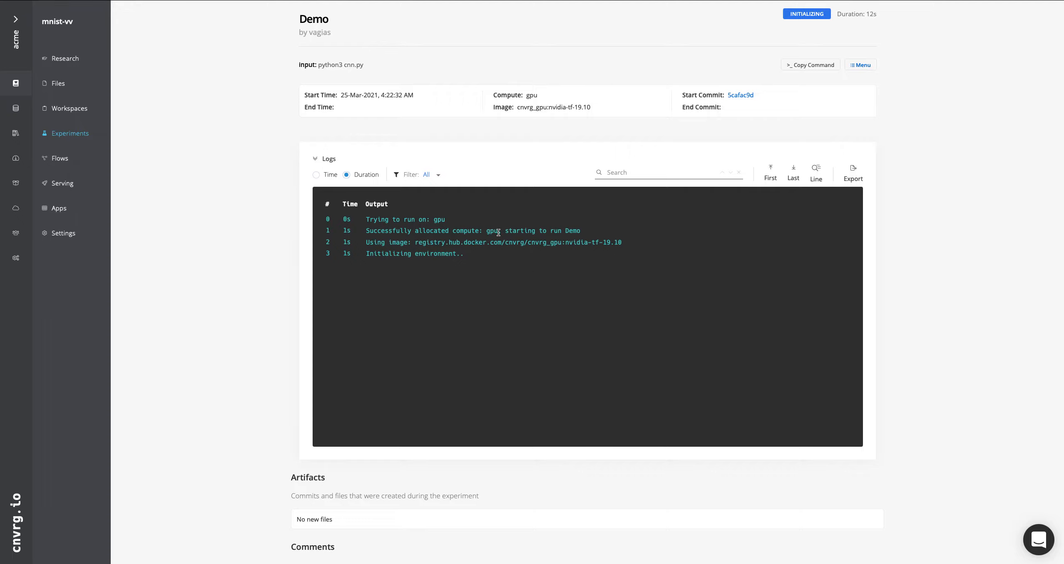
Examine the Demo experiment's log output for the allocated compute and the image in use
left_click_drag(483, 231, 584, 228)
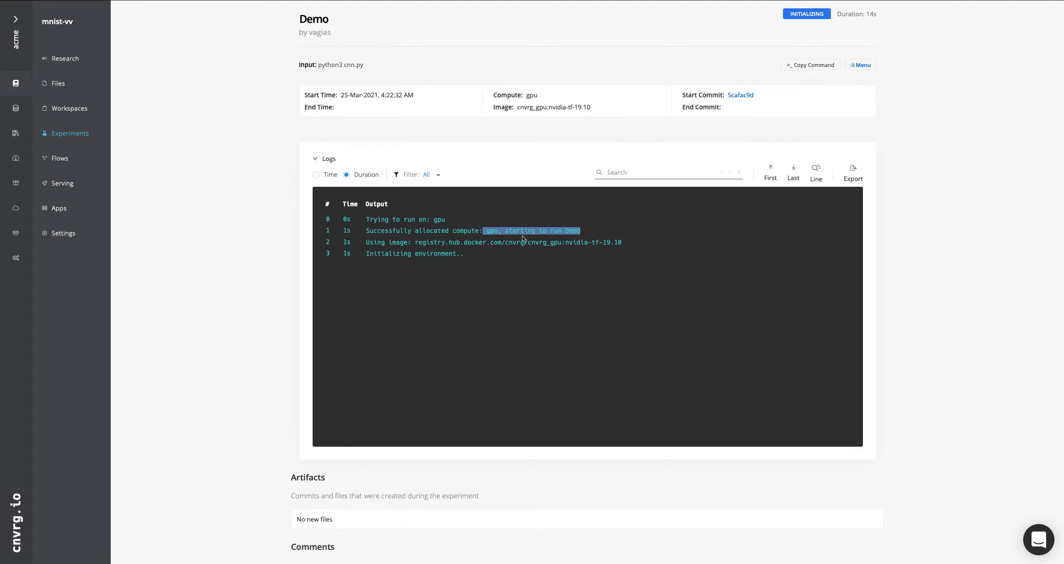
left_click_drag(401, 244, 627, 242)
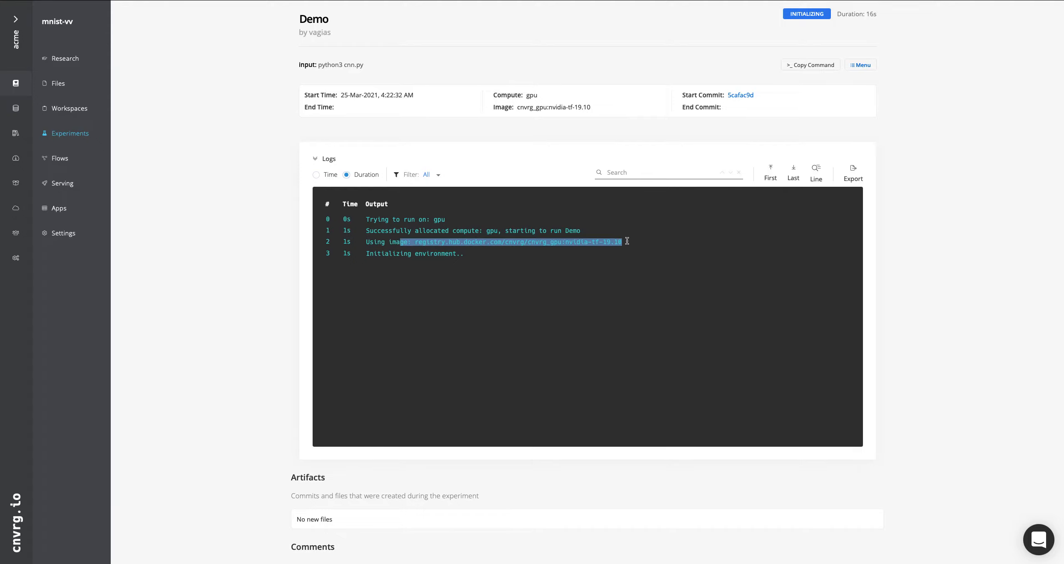
left_click(626, 242)
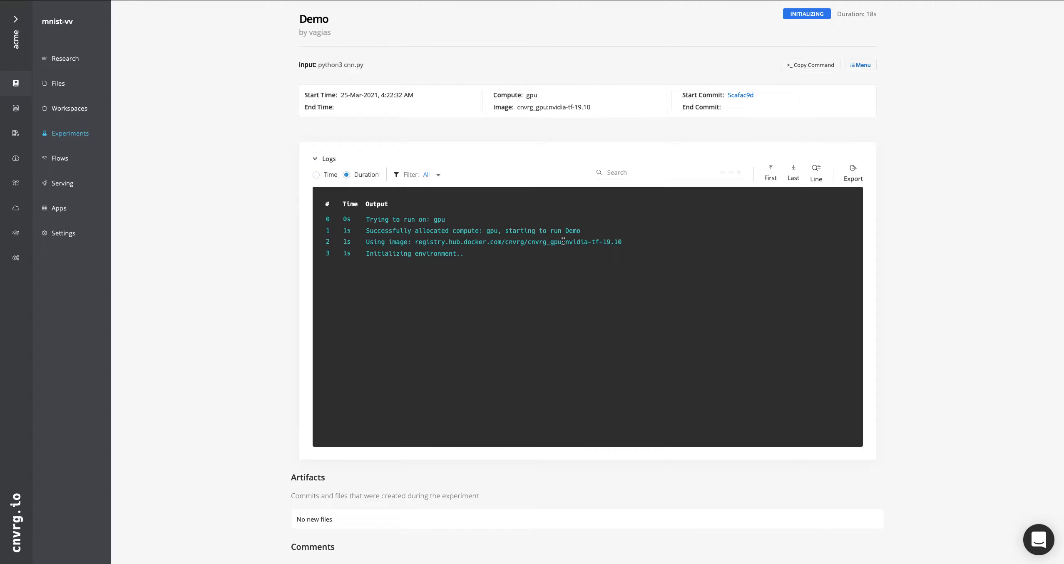
left_click_drag(562, 241, 628, 239)
Examine the Demo experiment's Artifacts section and the actions available for the run, without applying any of them
scroll(938, 303, "down", 3)
scroll(937, 302, "up", 3)
scroll(937, 302, "down", 3)
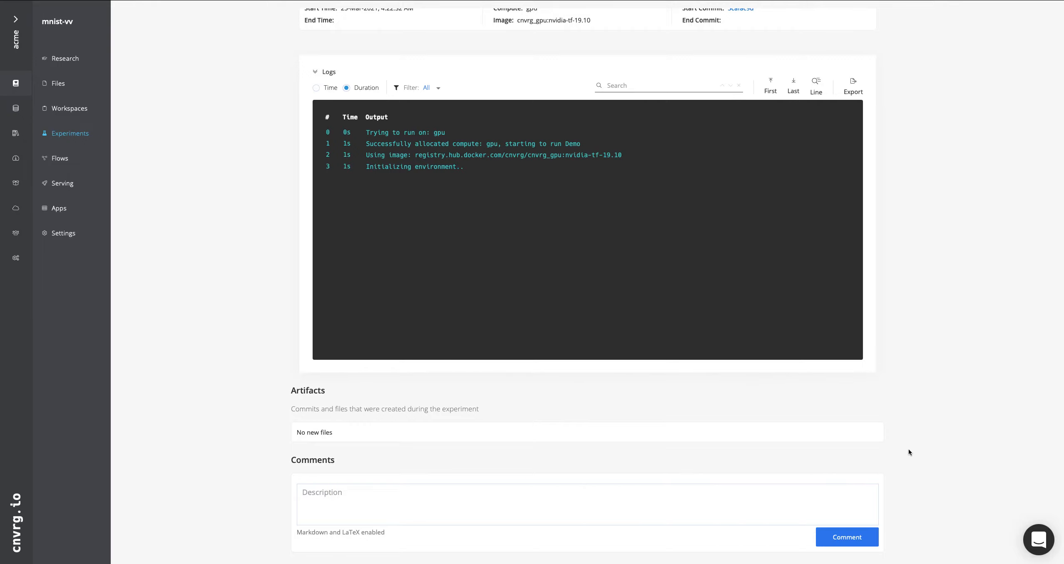
left_click_drag(312, 390, 354, 435)
left_click_drag(280, 394, 342, 395)
left_click(270, 404)
left_click_drag(299, 410, 350, 411)
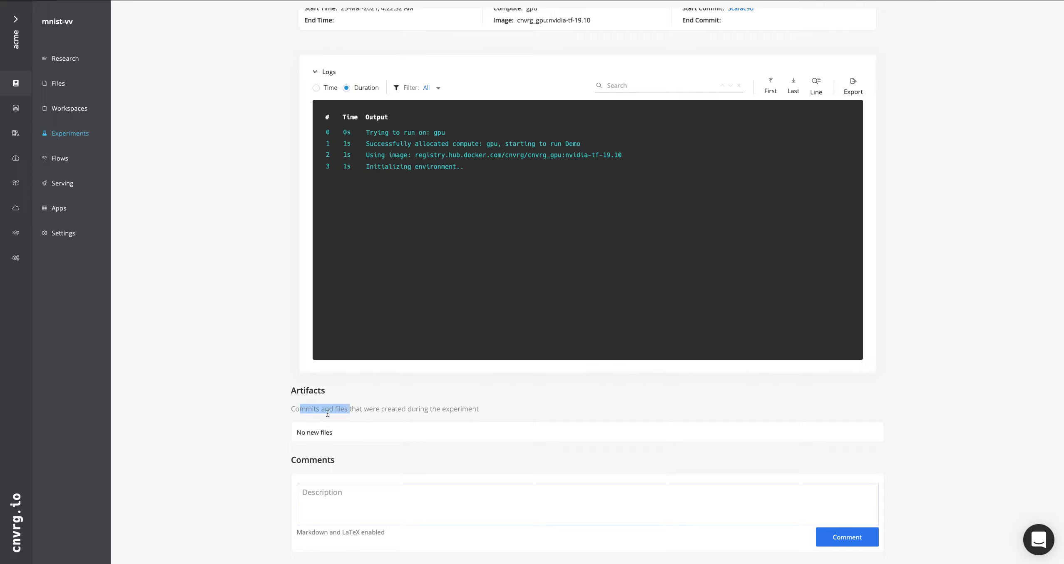
left_click(279, 426)
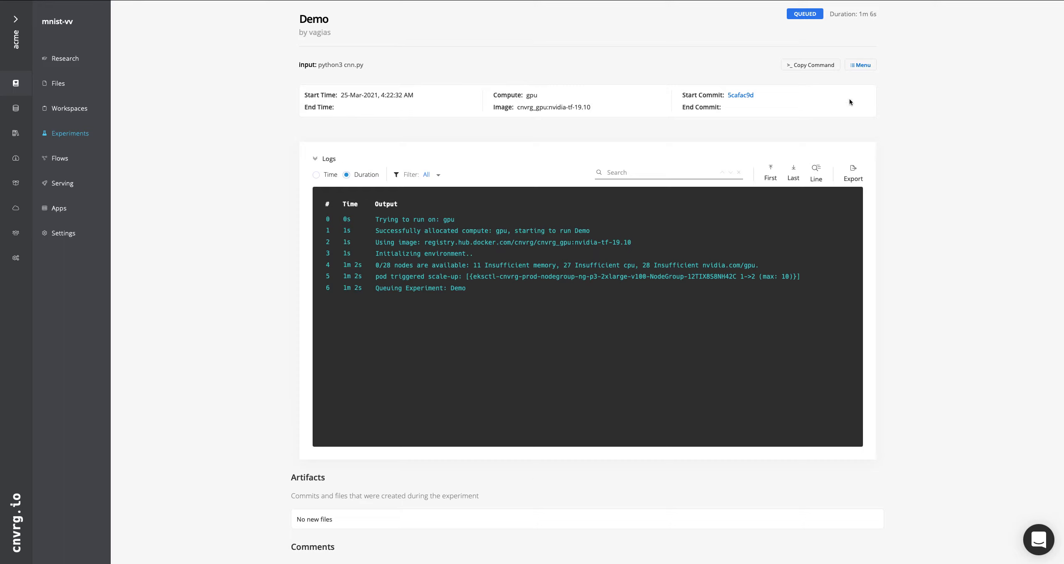
left_click(859, 65)
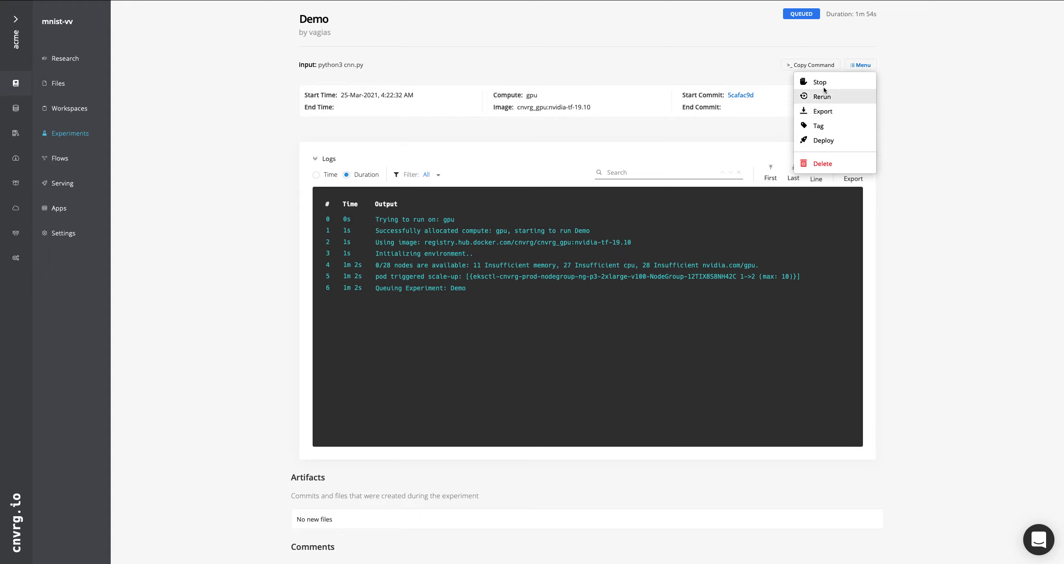
left_click(931, 110)
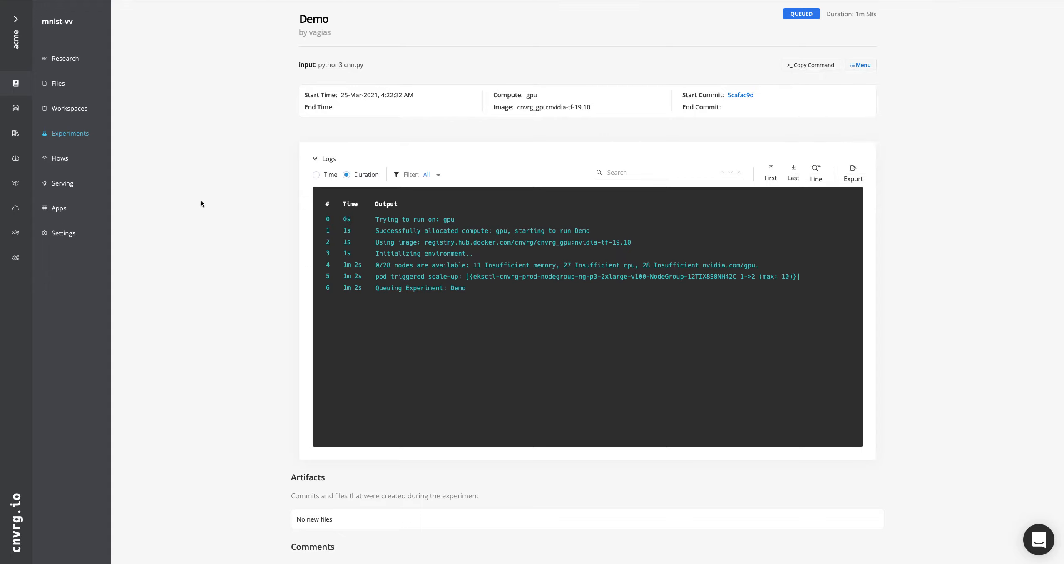
Compare the project's mnist_cnn experiments from 2021-03-16, 7:41:55 am and 2021-03-15, 2:04:43 pm, and review their loss charts
left_click(76, 134)
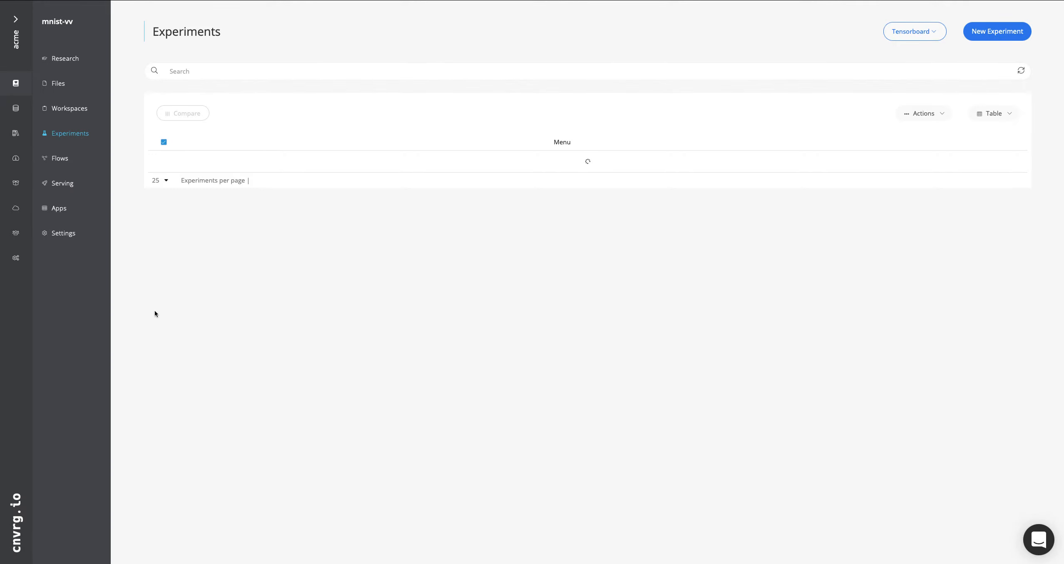
scroll(154, 313, "down", 1)
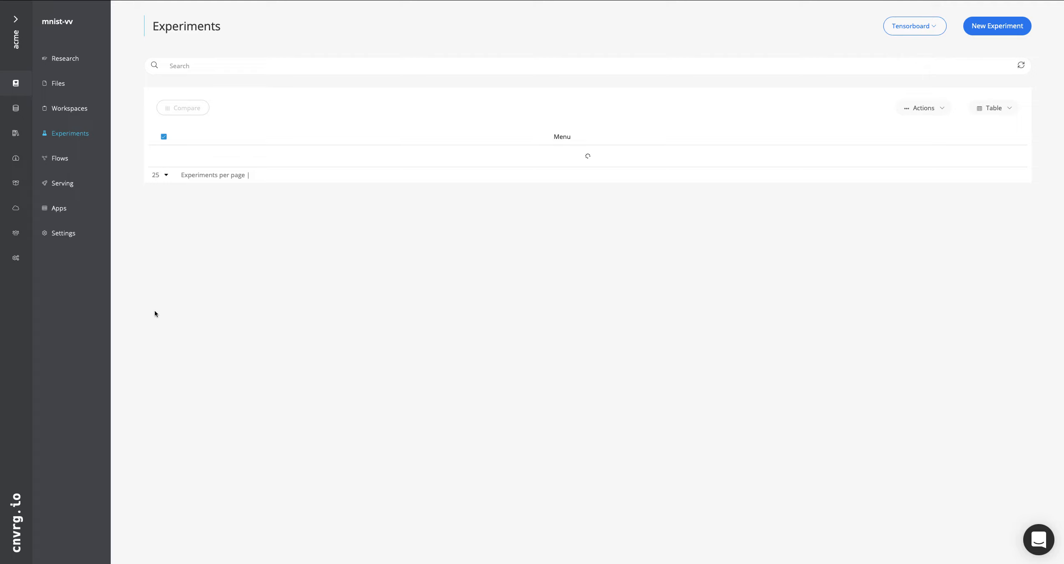
scroll(155, 313, "down", 5)
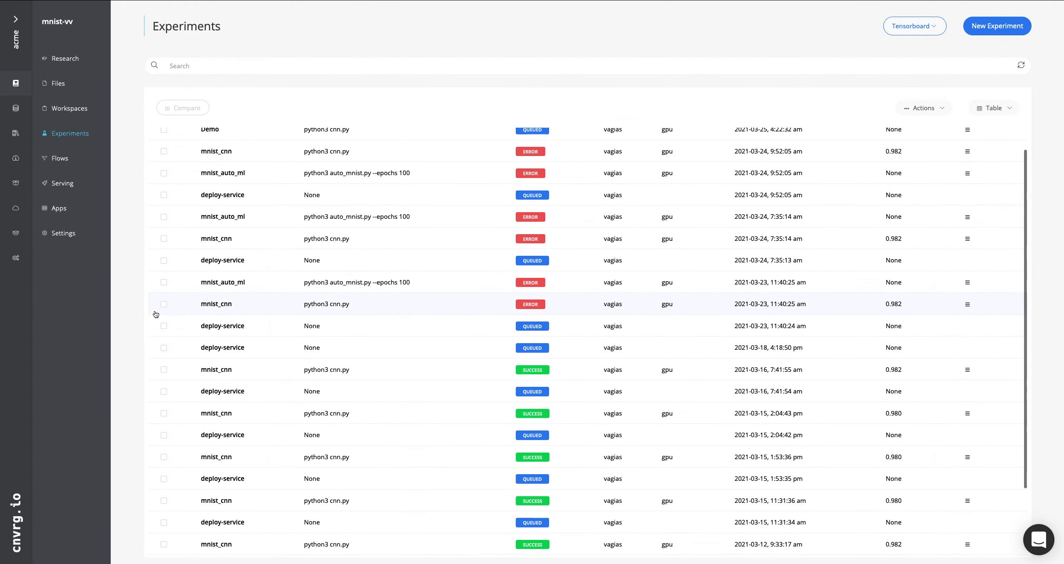
scroll(155, 314, "down", 1)
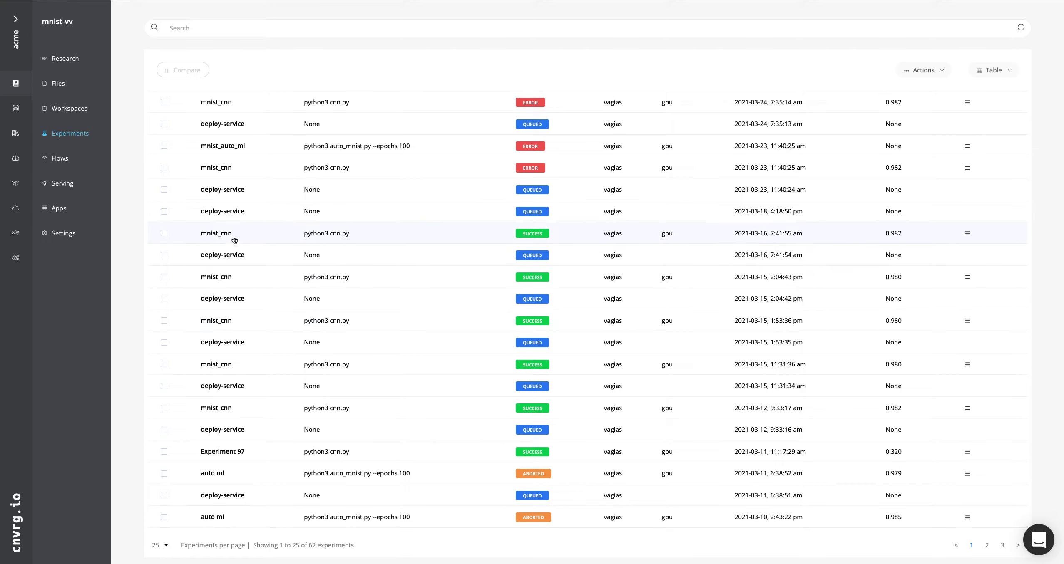
left_click(164, 235)
left_click(165, 279)
left_click(188, 71)
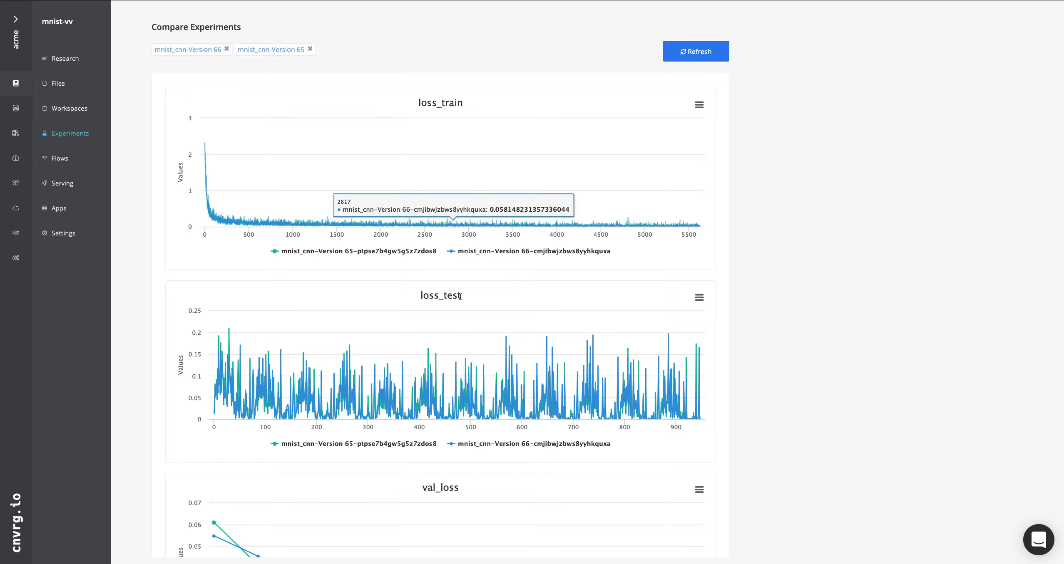
scroll(422, 297, "down", 7)
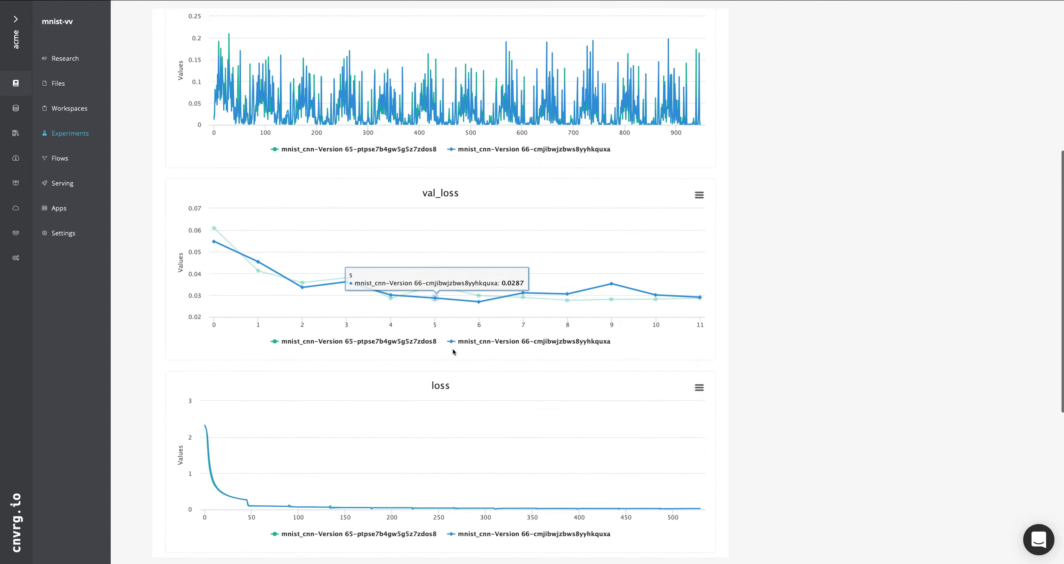
Zoom the comparison's loss_train chart to about the first 230 values and its loss_test chart to about the first 42
scroll(420, 298, "down", 1)
scroll(456, 345, "up", 5)
scroll(460, 345, "up", 2)
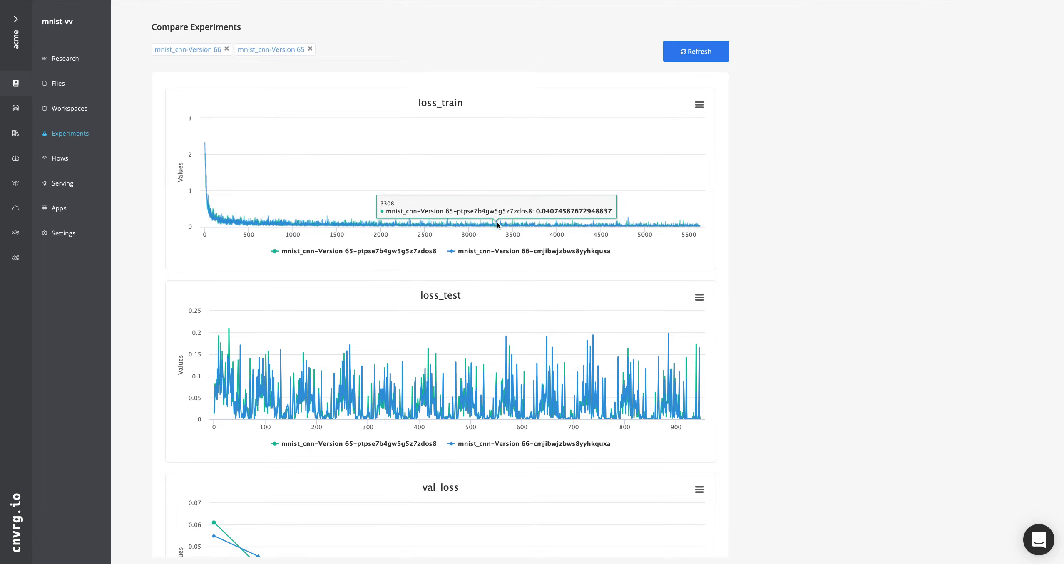
left_click_drag(337, 217, 166, 208)
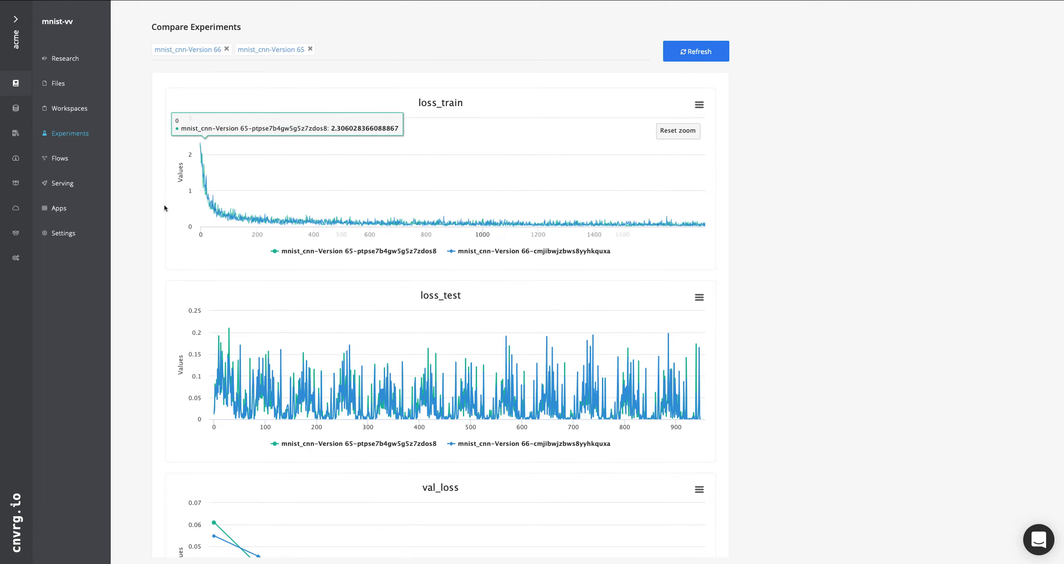
left_click_drag(358, 219, 163, 205)
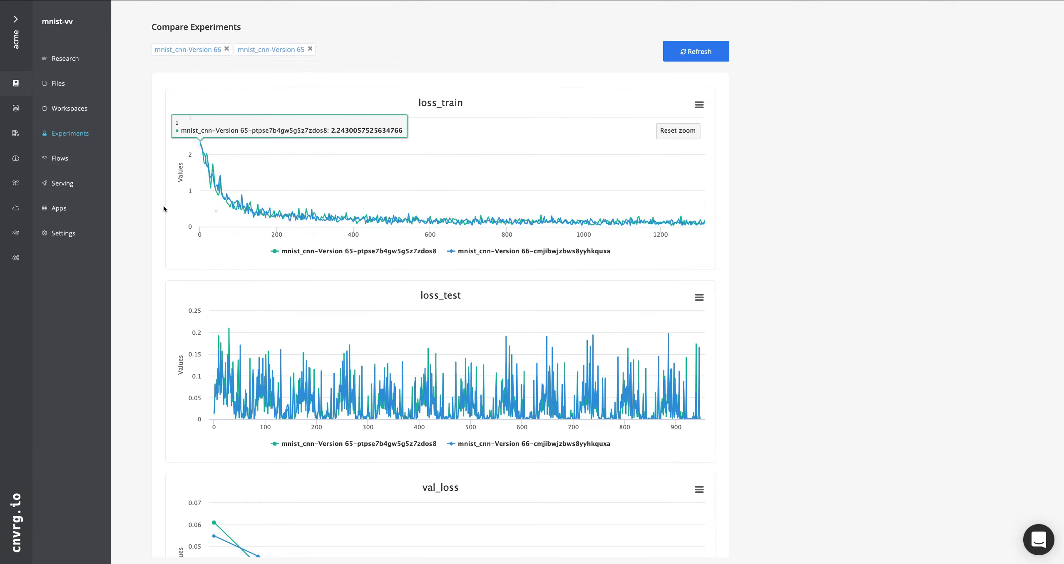
left_click_drag(448, 224, 155, 209)
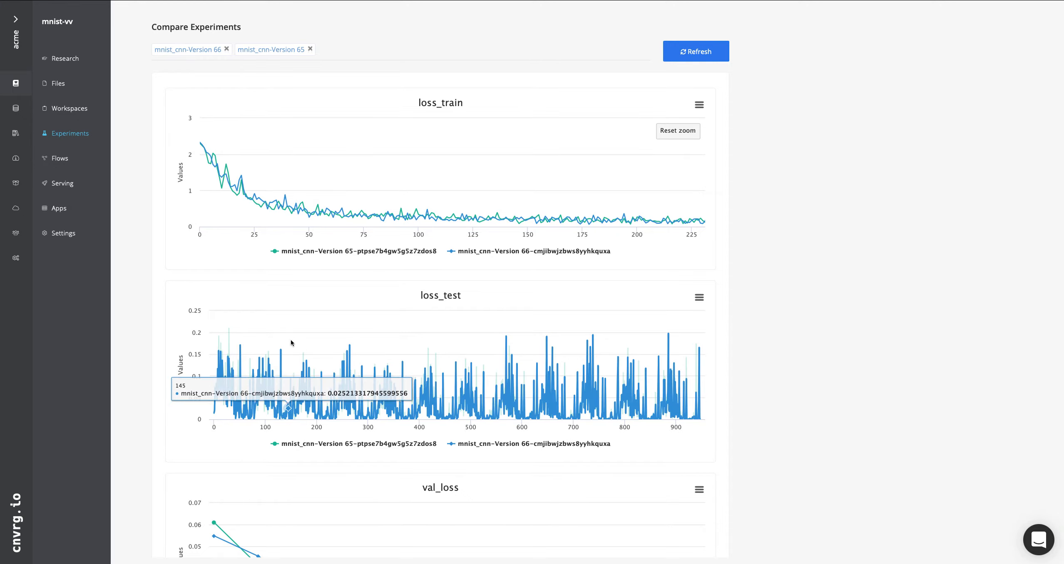
left_click_drag(302, 346, 200, 370)
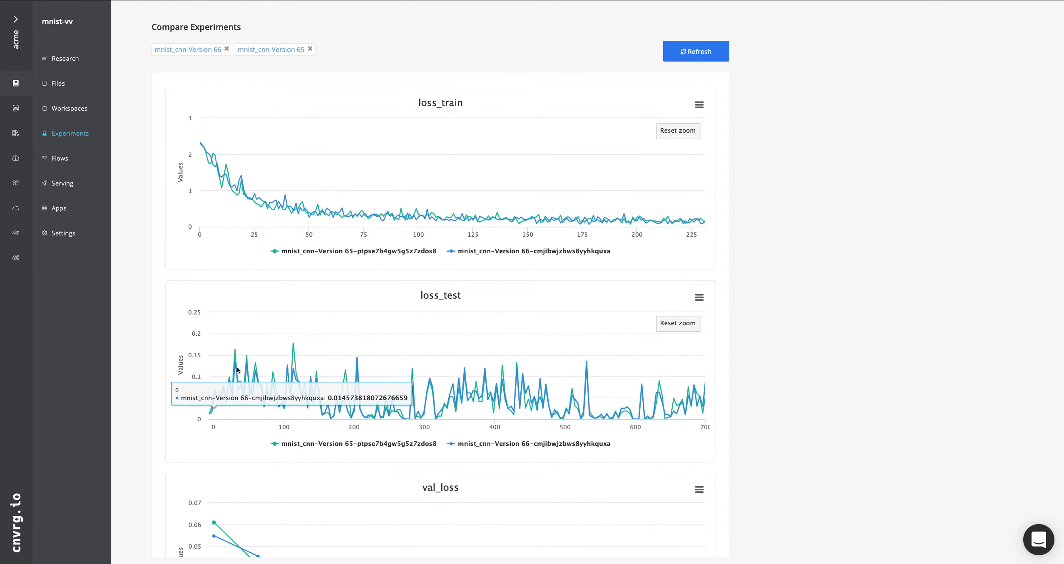
left_click_drag(327, 371, 187, 367)
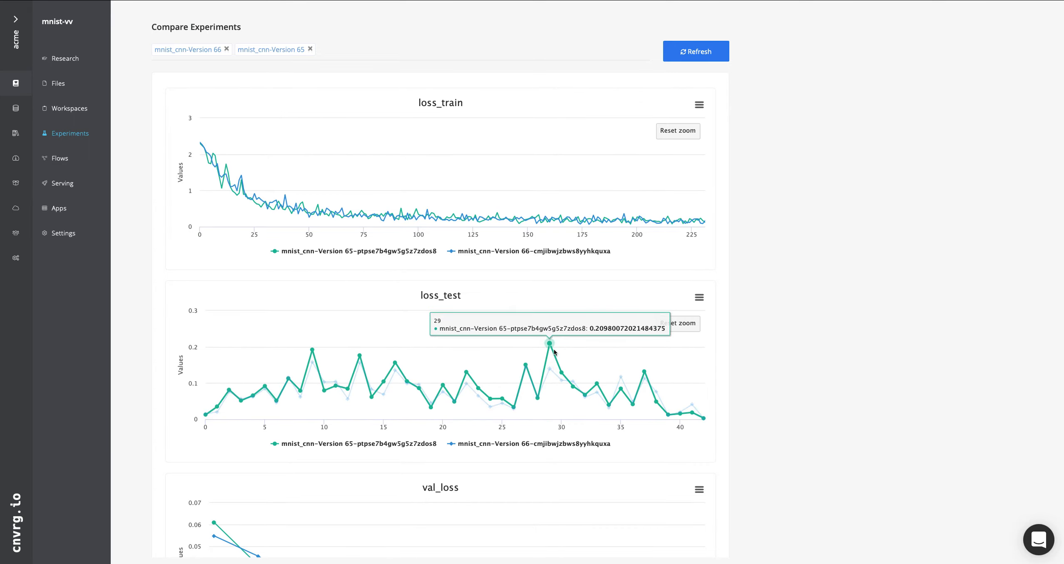
Examine the comparison table below the charts, focusing on the accuracy of mnist_cnn-Version 66 and mnist_cnn-Version 65
scroll(768, 432, "down", 3)
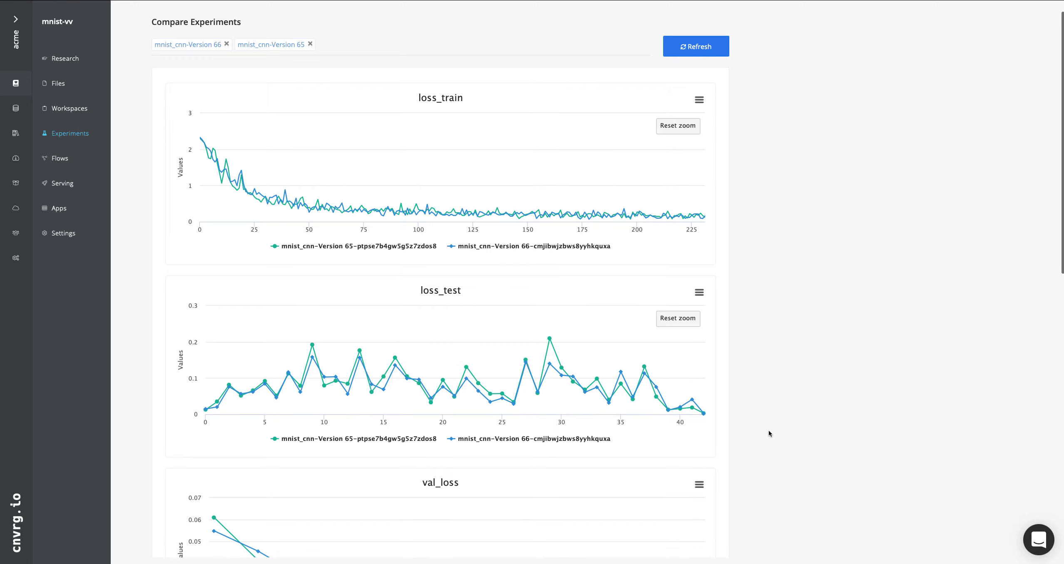
scroll(768, 433, "down", 10)
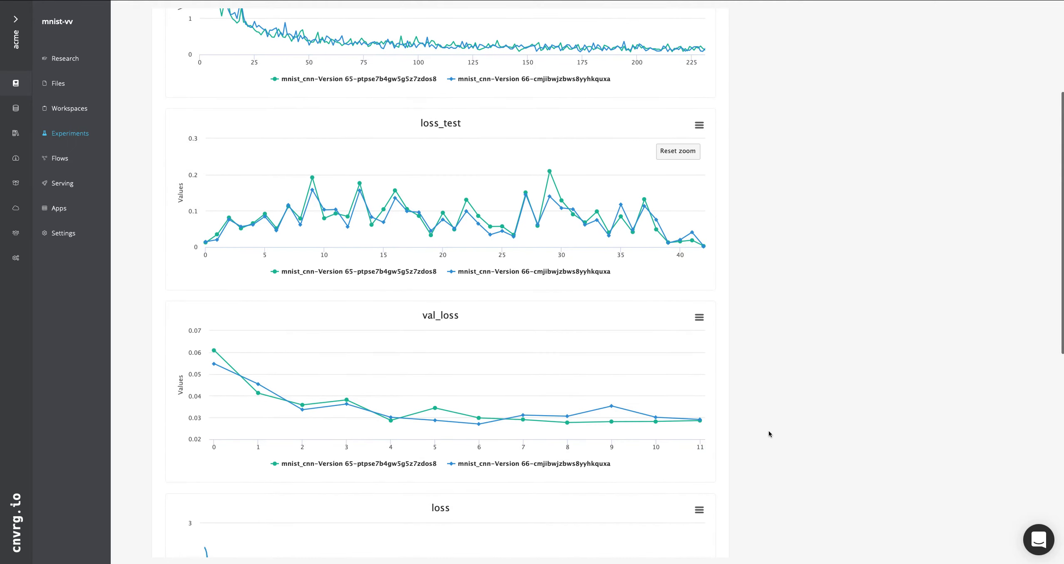
scroll(768, 434, "down", 10)
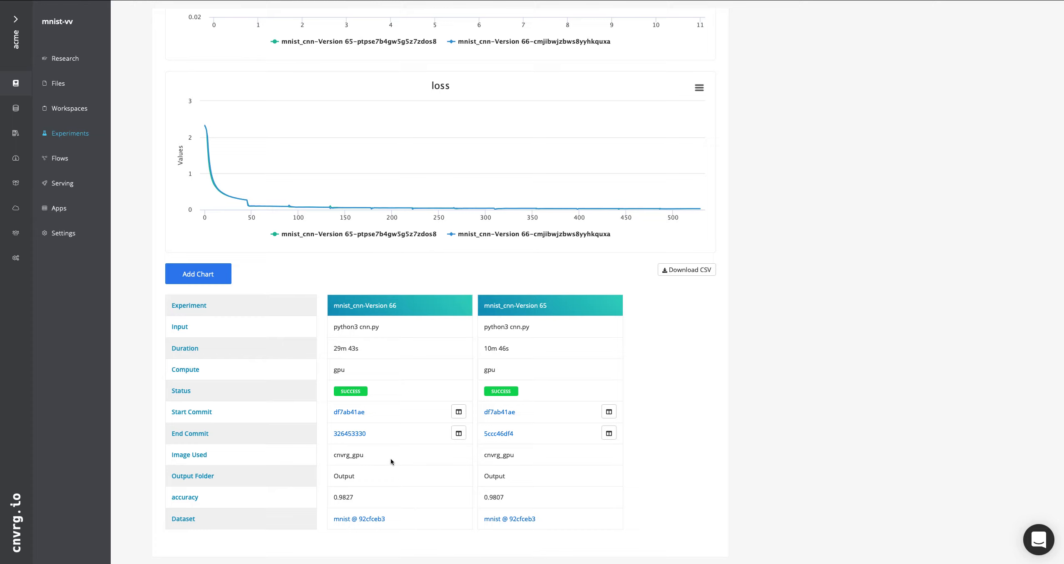
left_click_drag(199, 498, 170, 498)
left_click(209, 499)
left_click_drag(199, 499, 171, 499)
left_click_drag(346, 498, 406, 503)
left_click(461, 505)
left_click_drag(494, 500, 475, 503)
left_click(685, 508)
left_click_drag(363, 498, 325, 497)
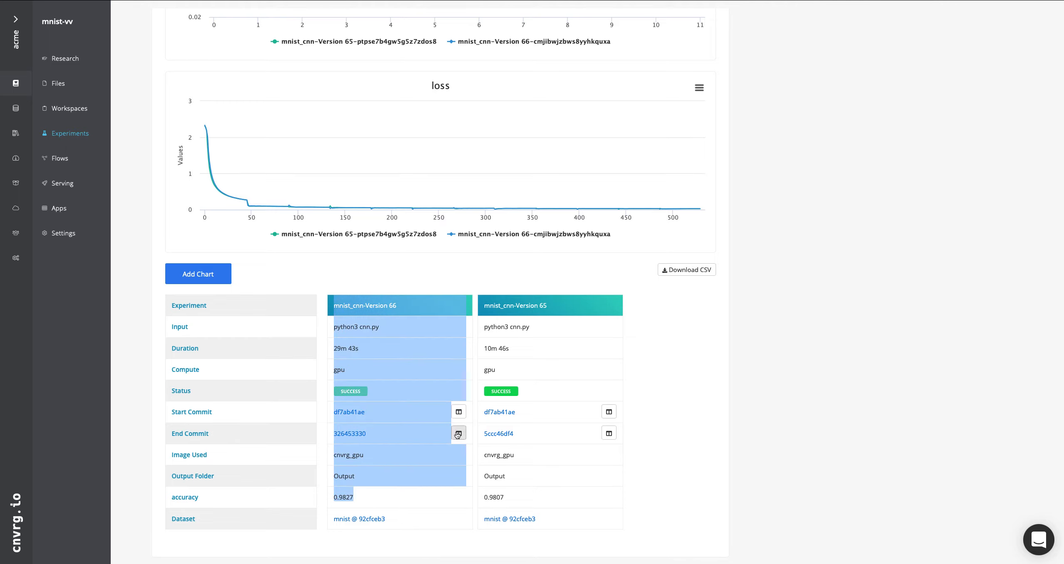
left_click(660, 389)
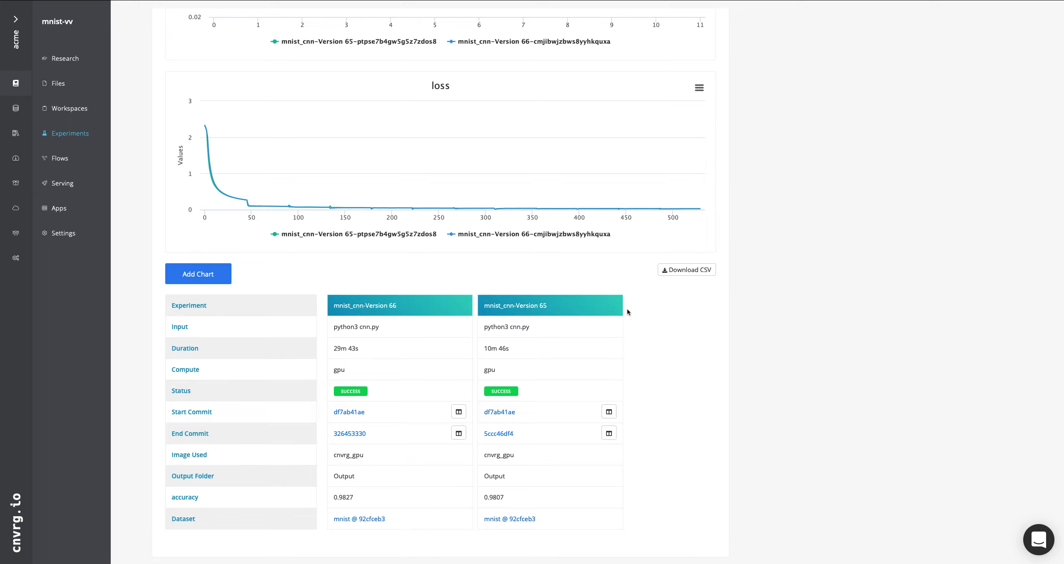
Return to the project's experiments list and open the mnist_cnn experiment started 2021-03-16, 7:41:55 am
left_click(70, 133)
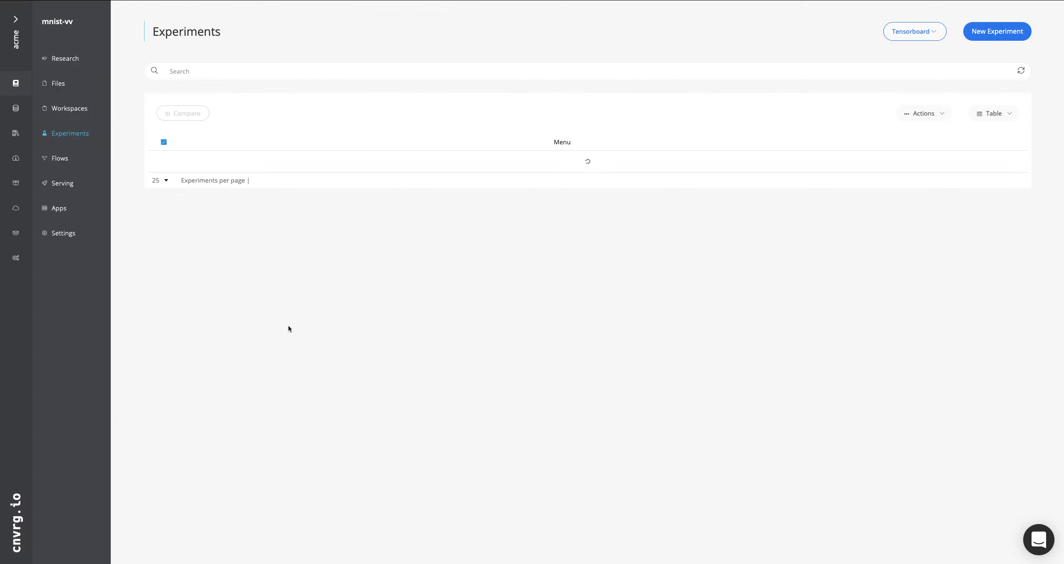
scroll(257, 344, "down", 1)
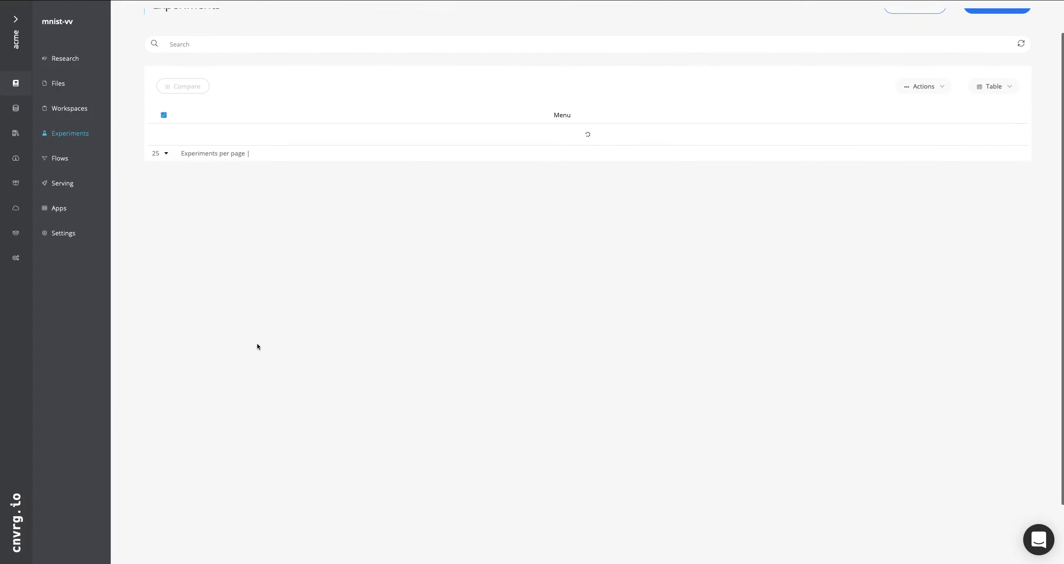
scroll(257, 346, "down", 1)
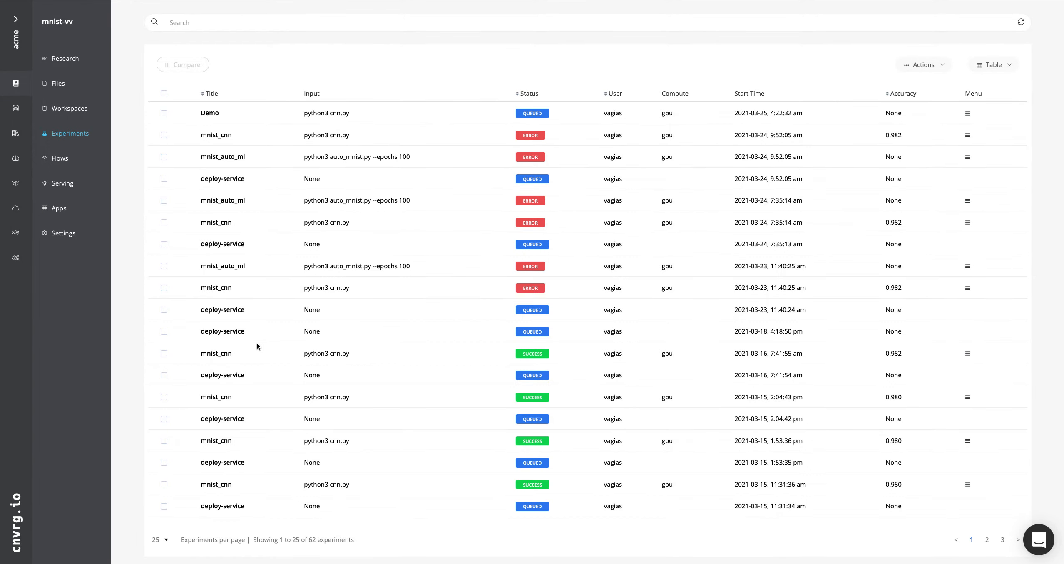
left_click(214, 354)
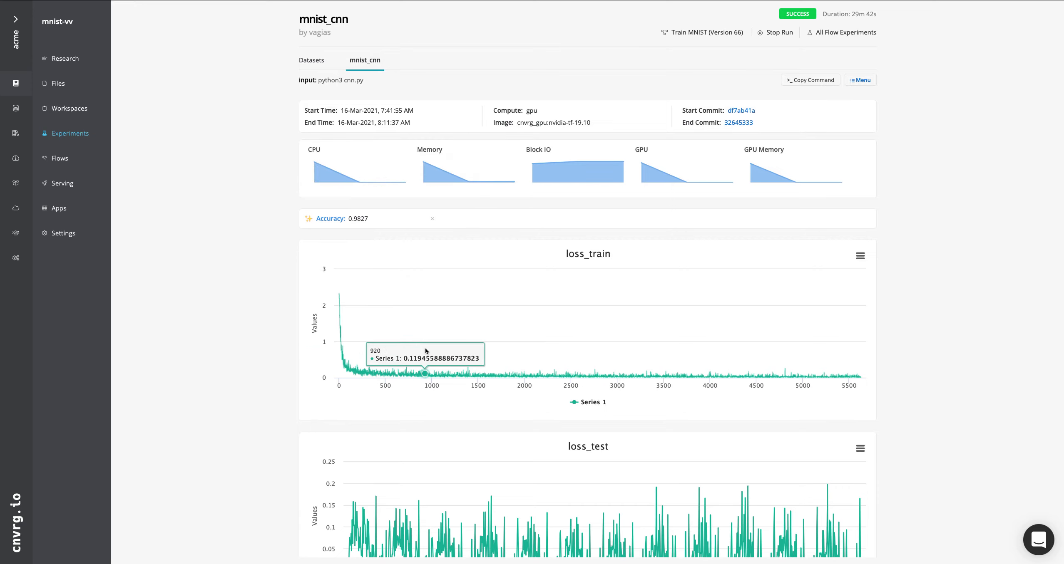
Zoom the experiment's loss_train chart to about the first 290 values and its loss_test chart to about the first 174
left_click_drag(422, 359, 284, 342)
left_click_drag(500, 357, 230, 333)
scroll(230, 333, "down", 2)
left_click_drag(437, 416, 281, 444)
Examine the mnist_cnn experiment's closing log output and the commit and files in its Artifacts section
scroll(282, 444, "down", 5)
scroll(282, 446, "down", 15)
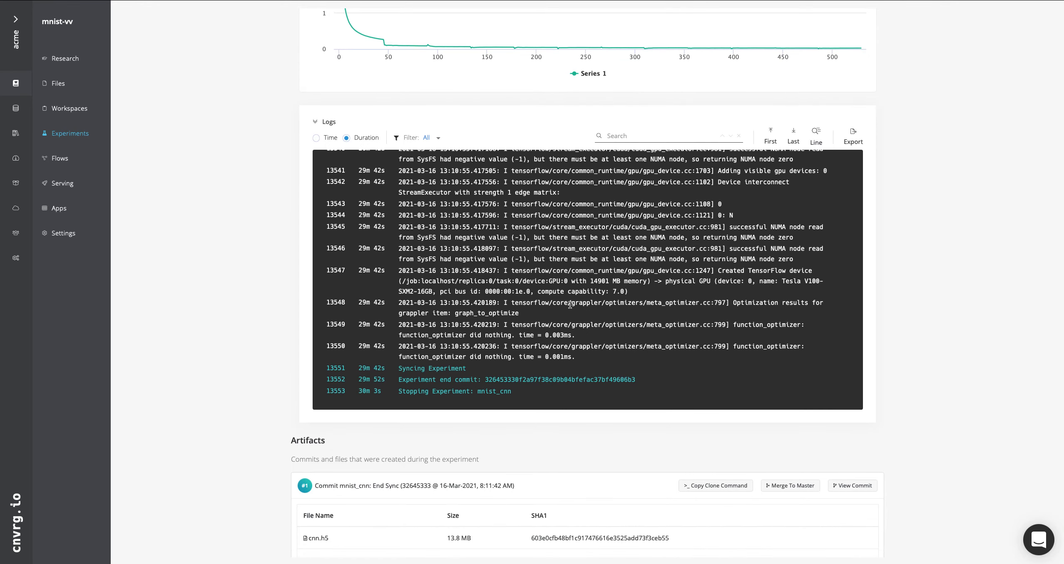
scroll(571, 302, "up", 2)
scroll(569, 305, "up", 4)
scroll(570, 306, "down", 9)
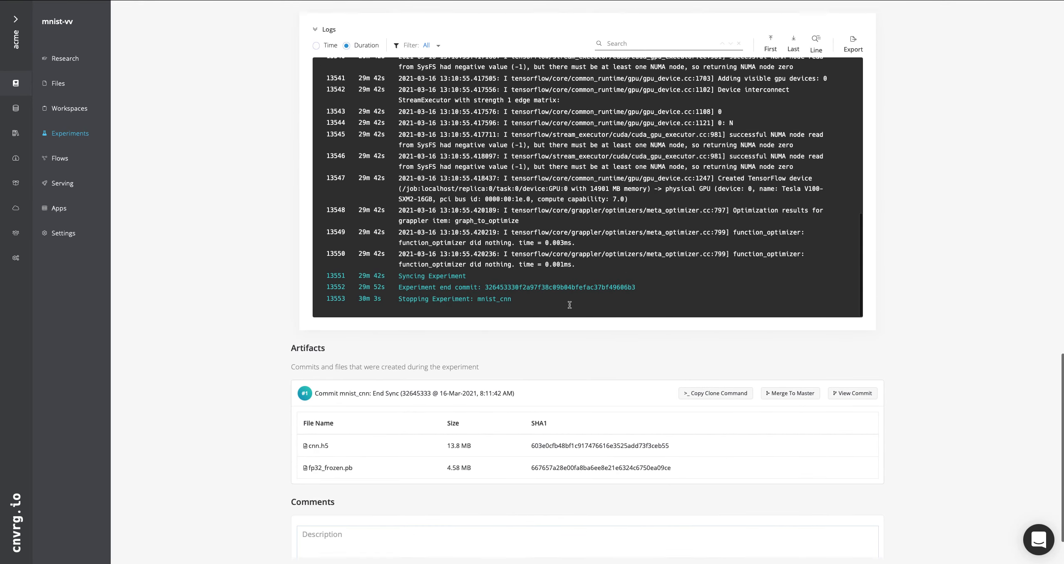
scroll(994, 219, "up", 2)
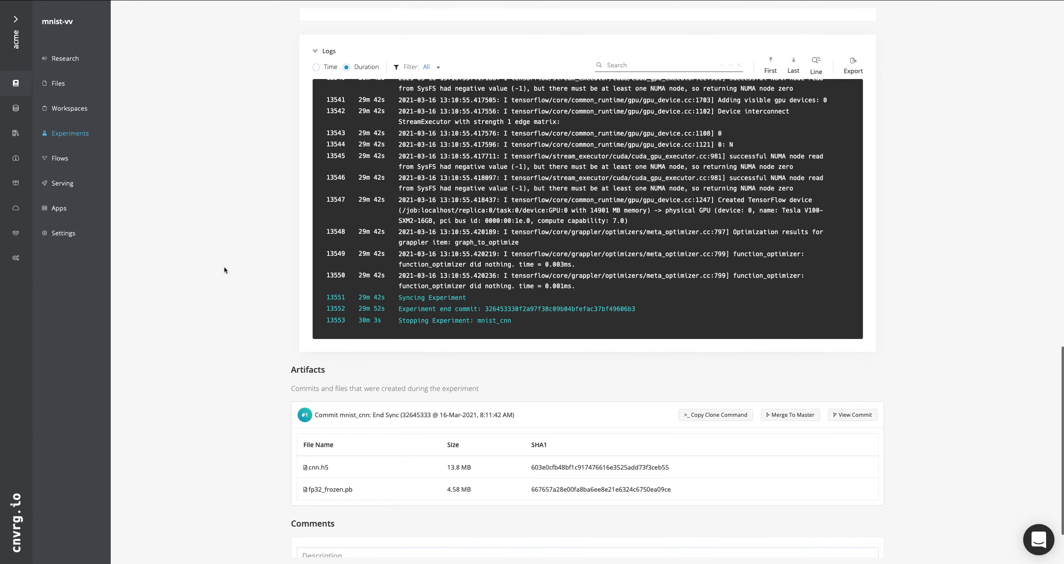
scroll(224, 270, "down", 2)
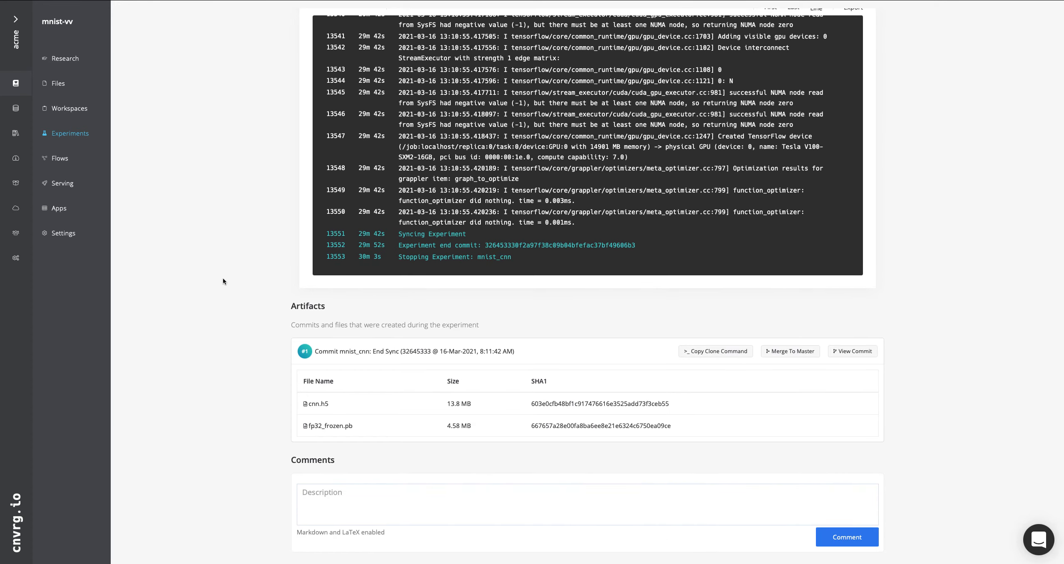
left_click_drag(290, 312, 334, 313)
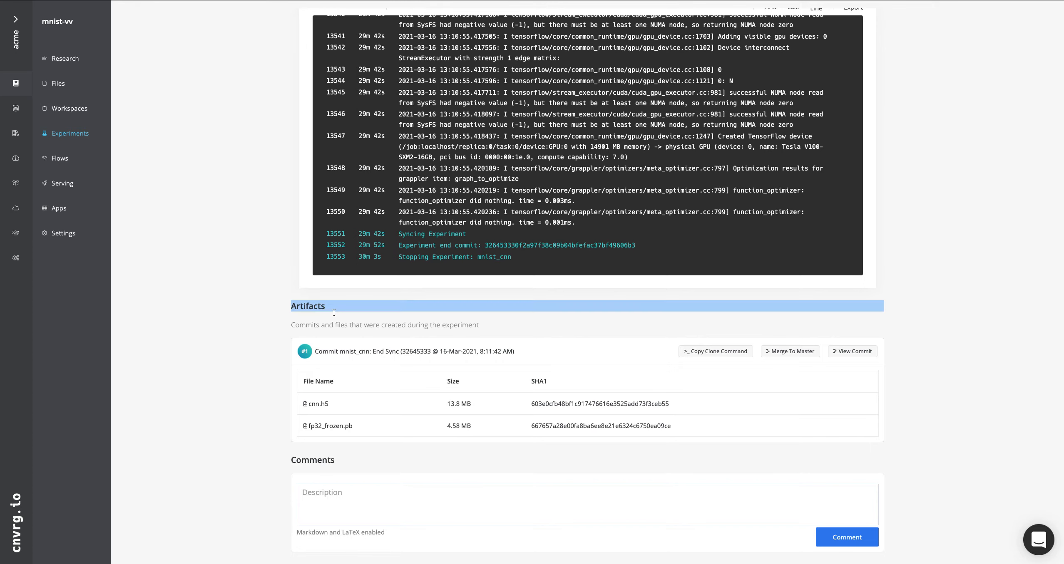
left_click(310, 363)
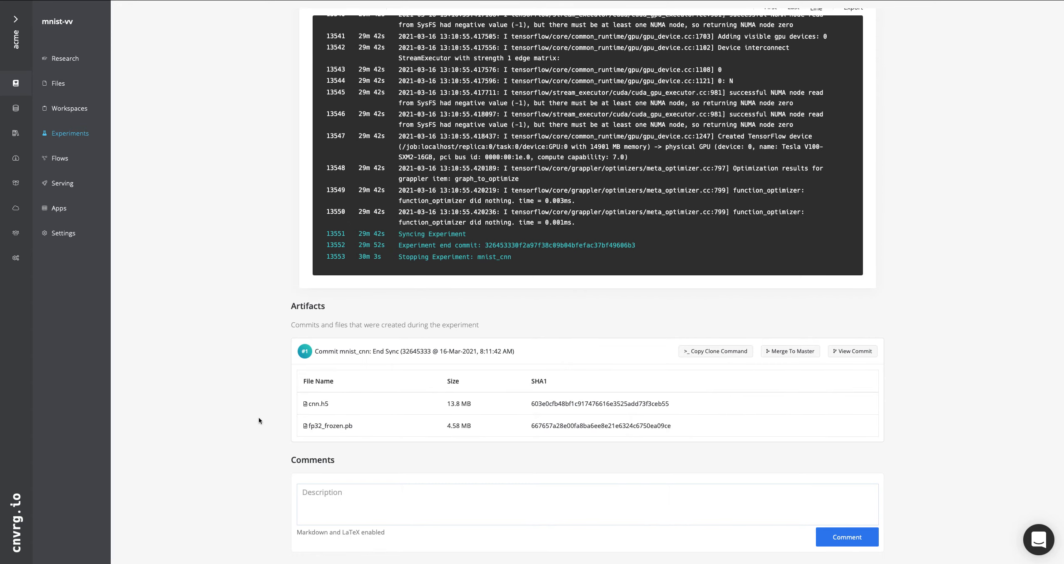
left_click(486, 358)
left_click(509, 435)
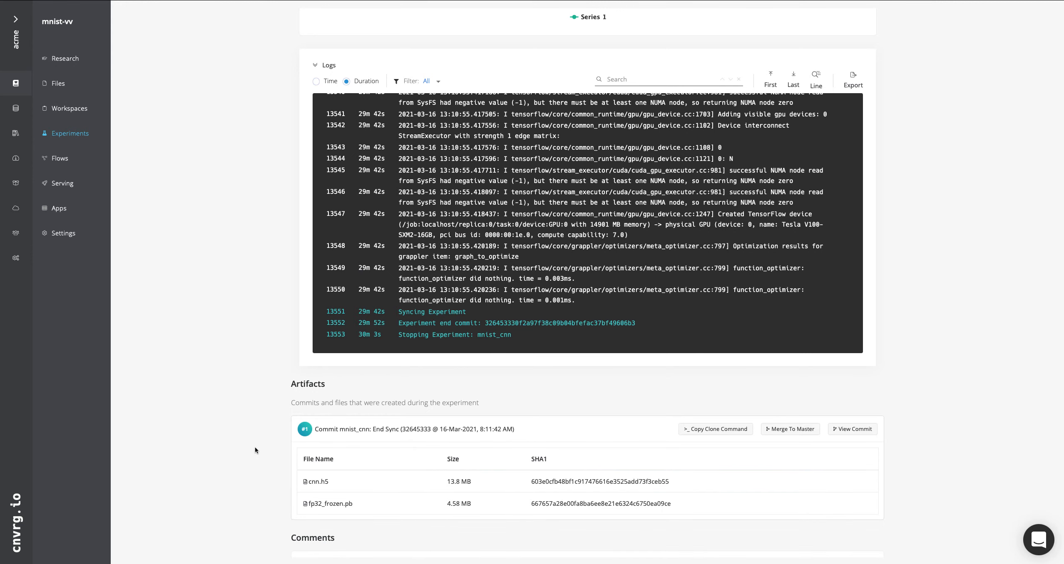
scroll(254, 447, "down", 2)
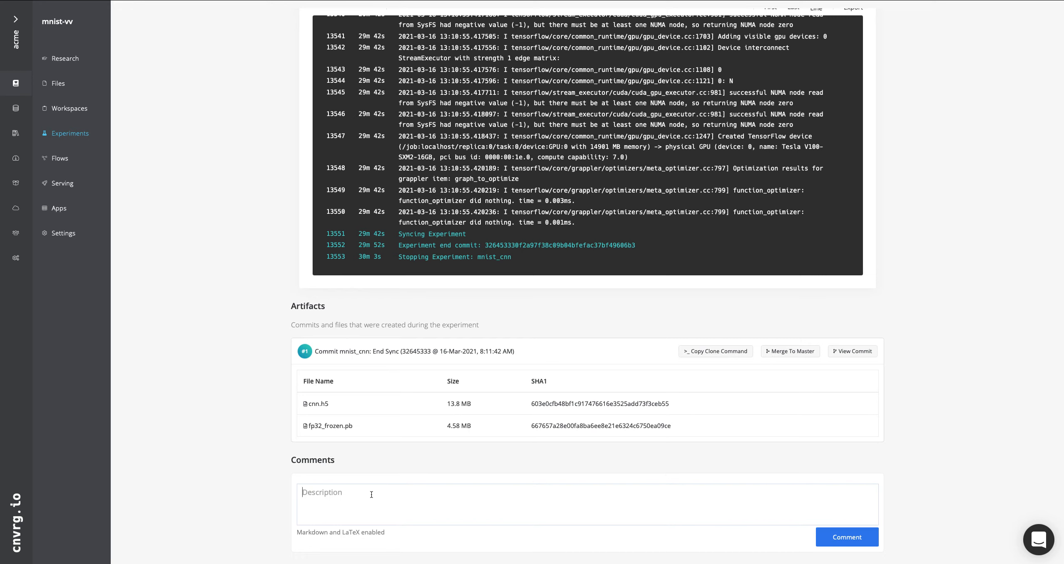
Check the experiment's comment description field without posting a comment, and look back over its charts and logs
left_click(323, 497)
scroll(219, 417, "up", 5)
scroll(220, 420, "up", 8)
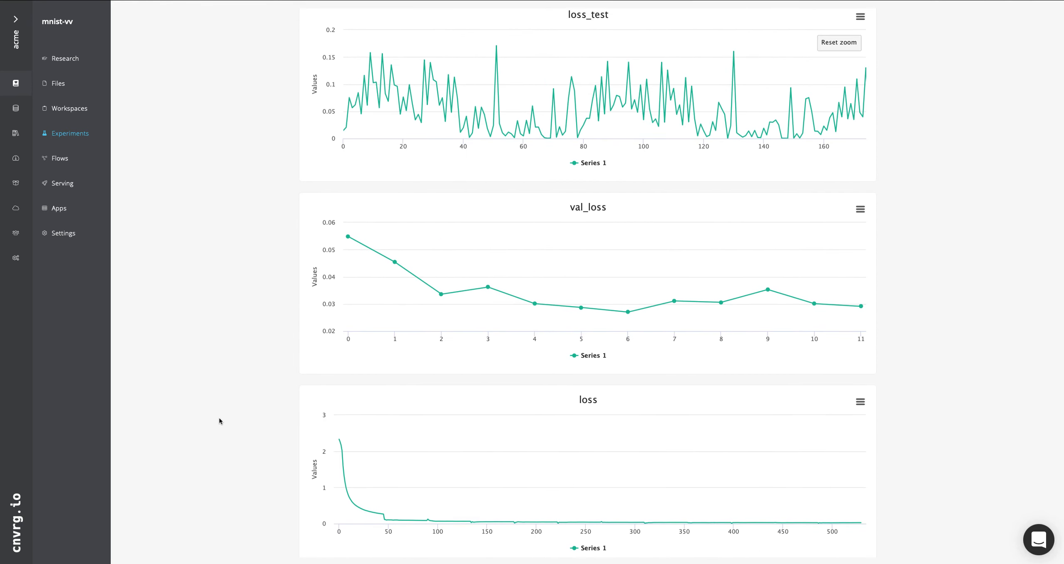
scroll(220, 421, "down", 9)
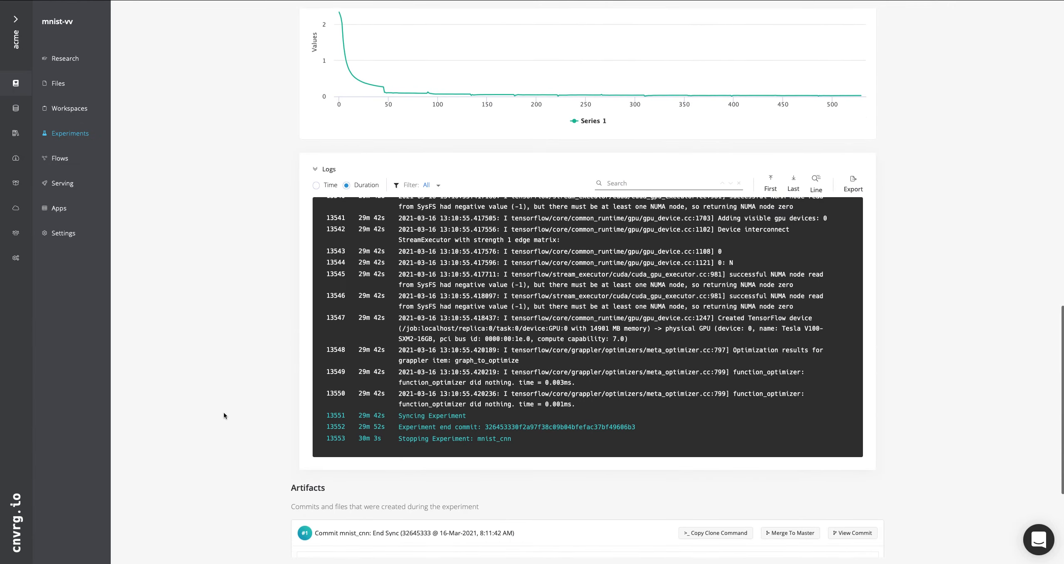
scroll(206, 379, "down", 4)
Check the actions available for the mnist_cnn experiment without applying any, and examine its Accuracy value
scroll(205, 377, "up", 20)
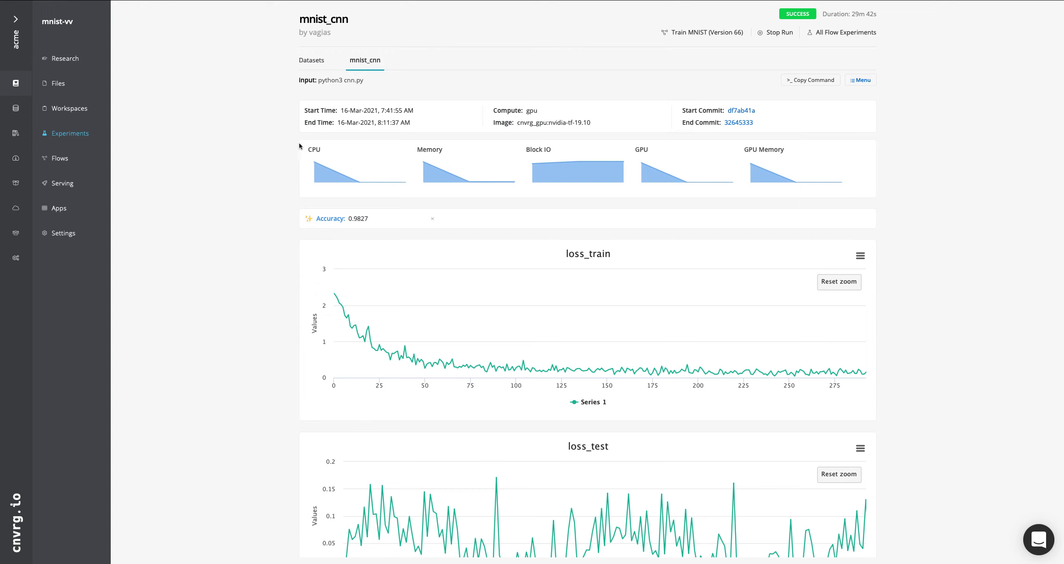
left_click(857, 84)
left_click_drag(467, 220, 299, 217)
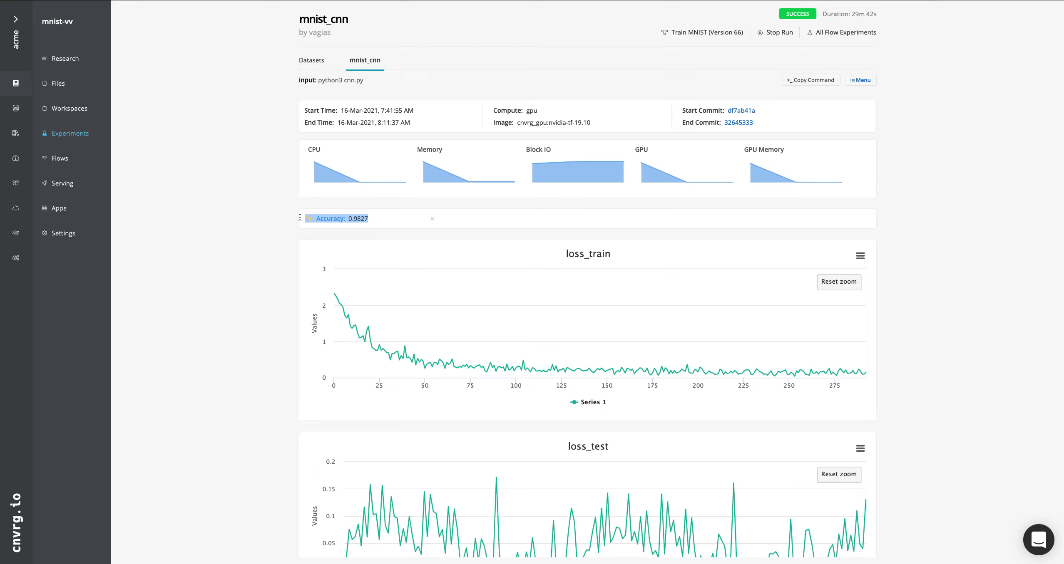
left_click(278, 223)
mouse_move(312, 220)
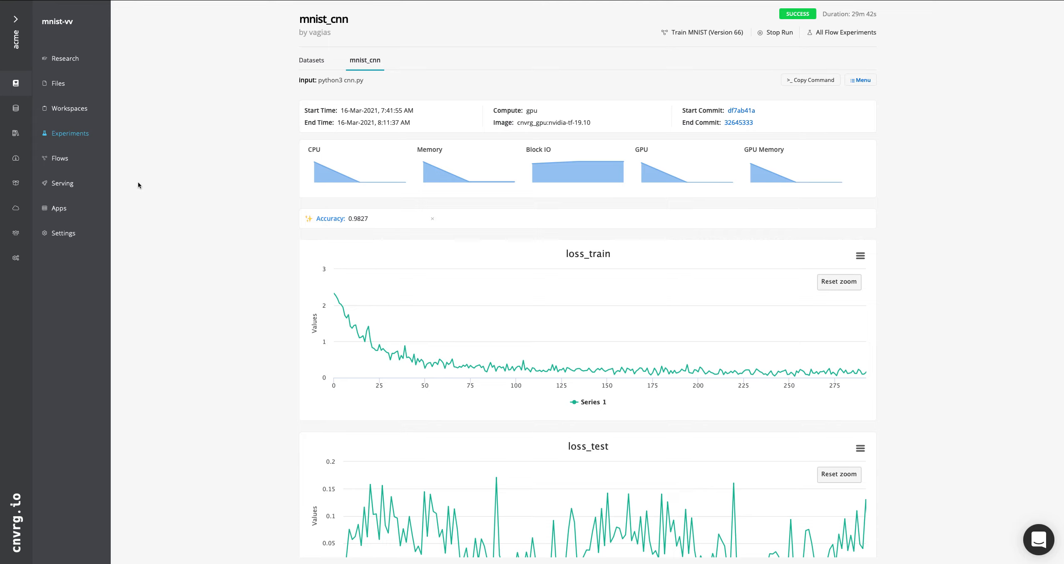
Return to the project's experiments list and review the columns available for its table, such as Batch size, keeping the current selection
left_click(83, 136)
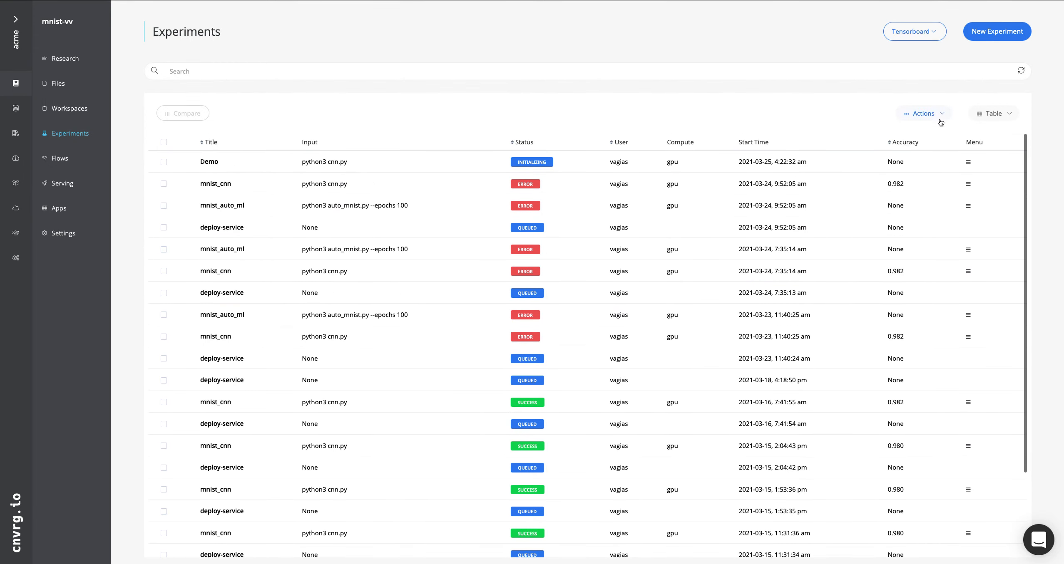
left_click(1008, 114)
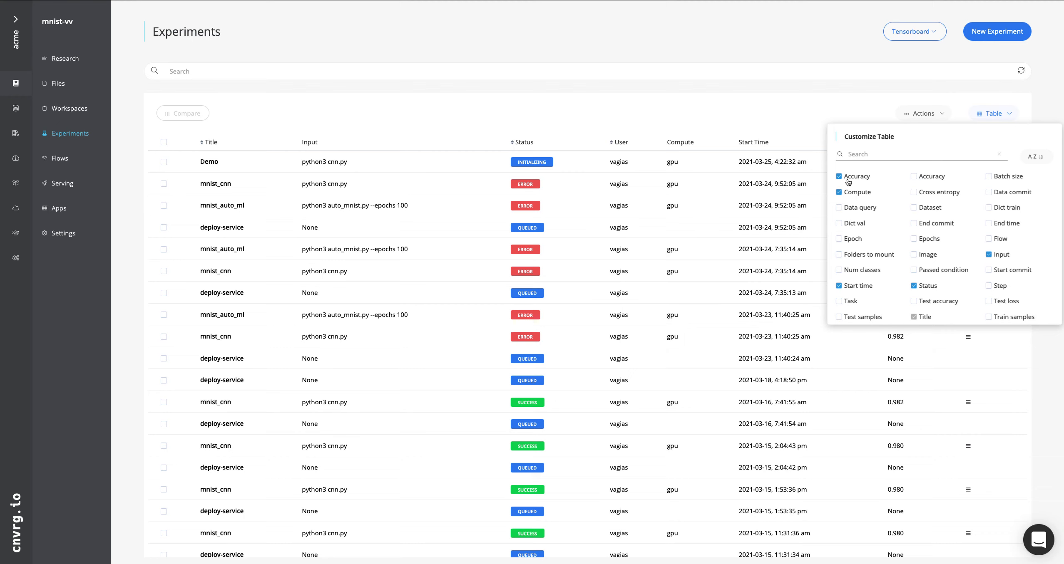
scroll(865, 226, "down", 3)
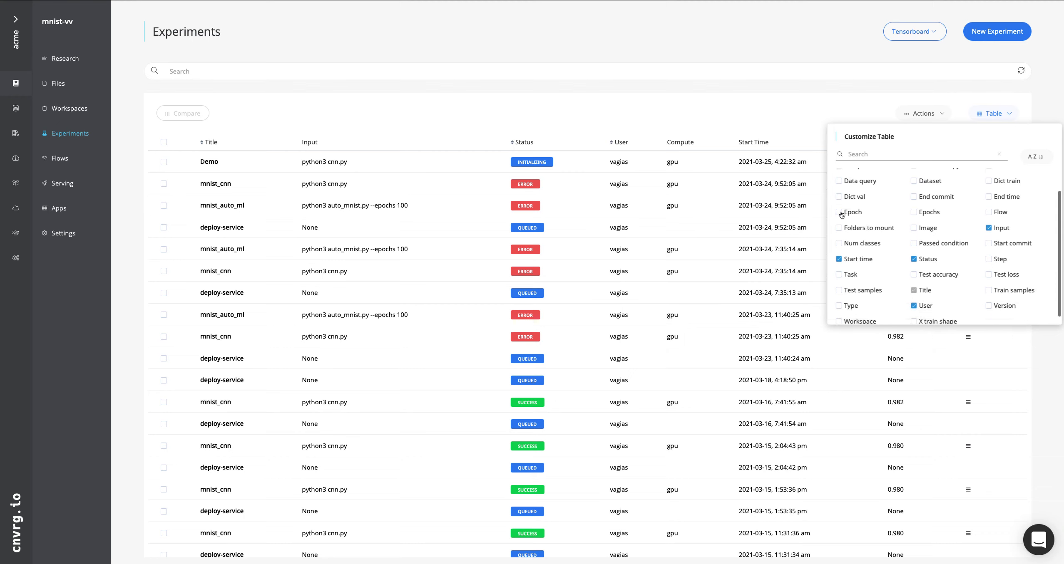
scroll(878, 228, "down", 1)
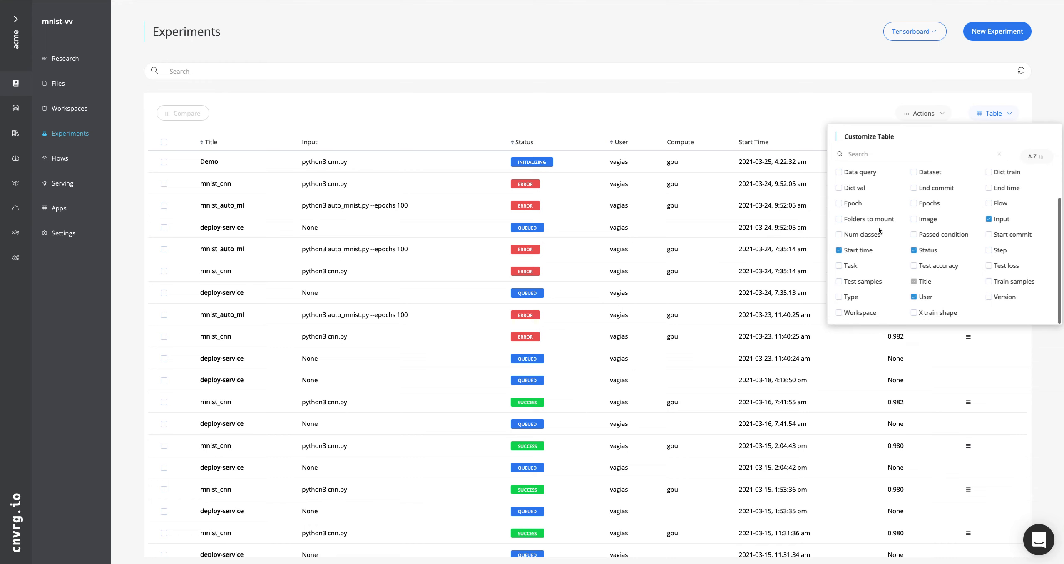
scroll(973, 288, "up", 4)
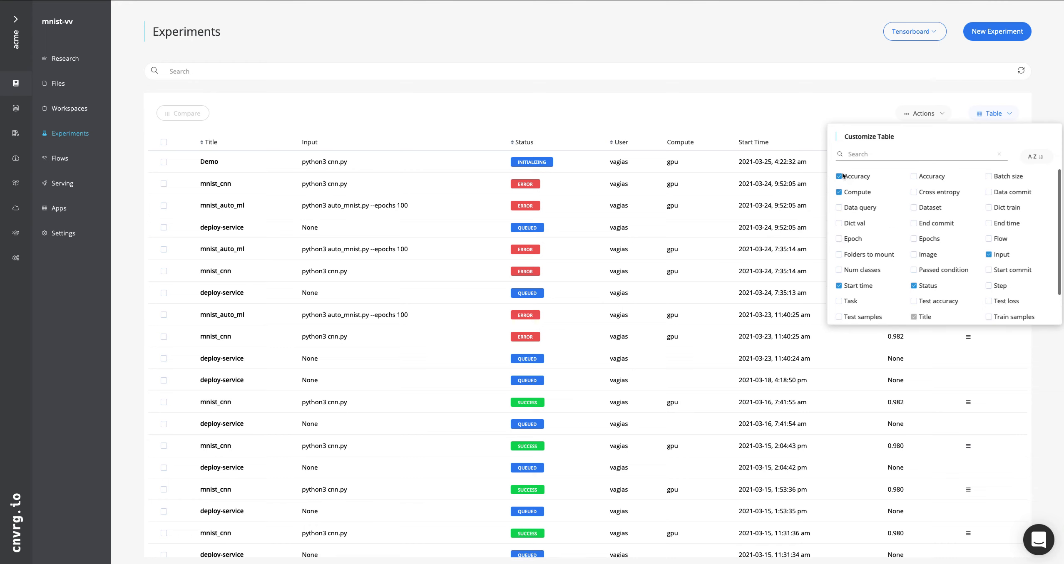
left_click(989, 176)
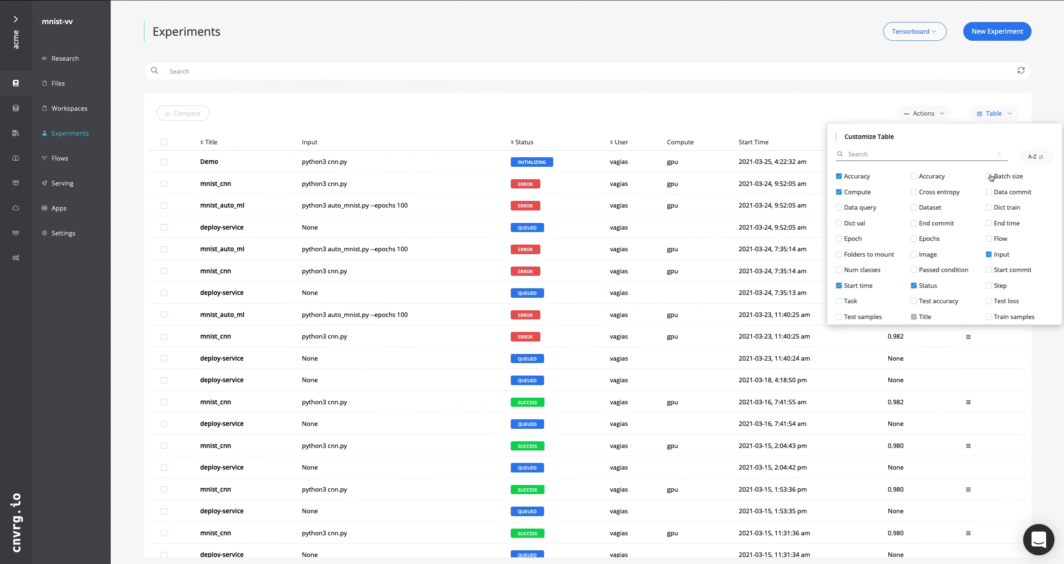
left_click(776, 102)
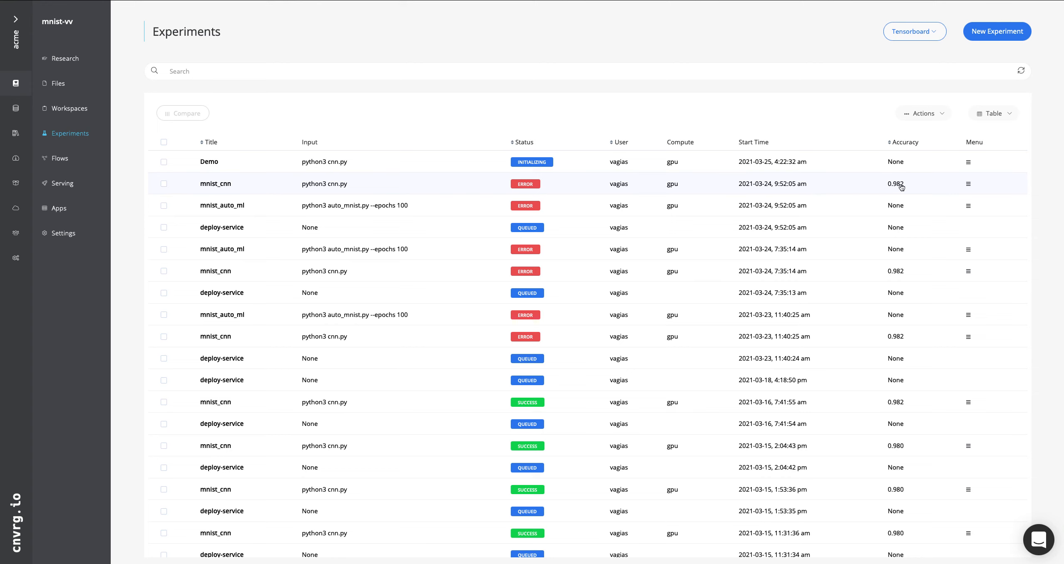
Review the category keys available for searching experiments, from status through end_time, without applying a search
left_click(764, 72)
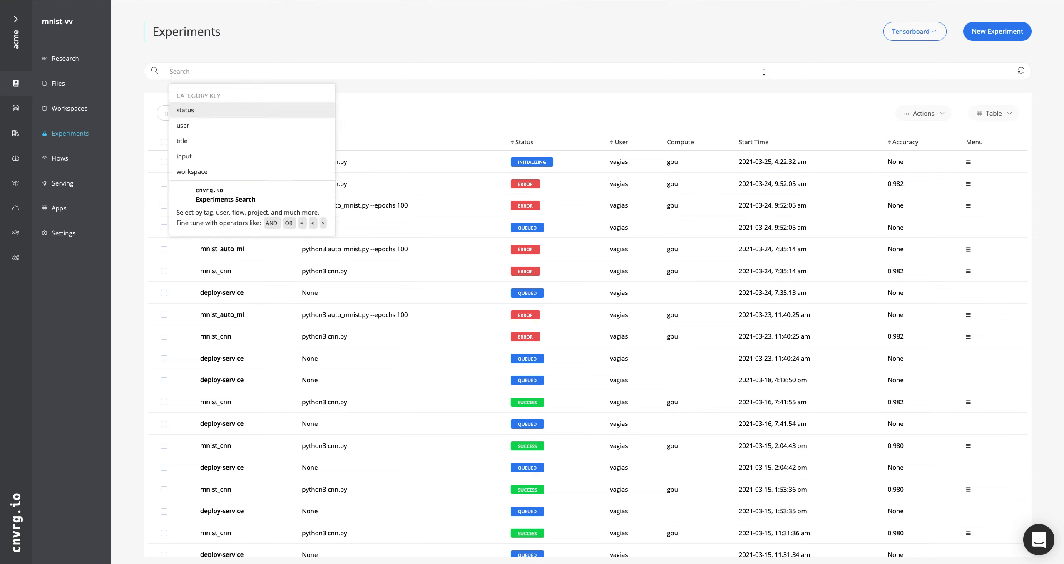
scroll(223, 153, "down", 5)
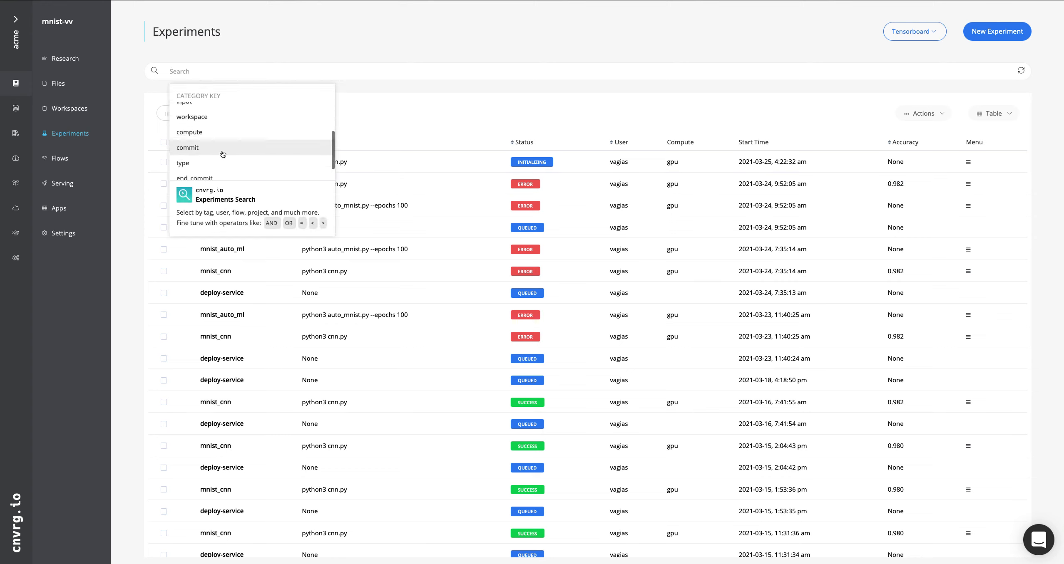
scroll(223, 154, "down", 5)
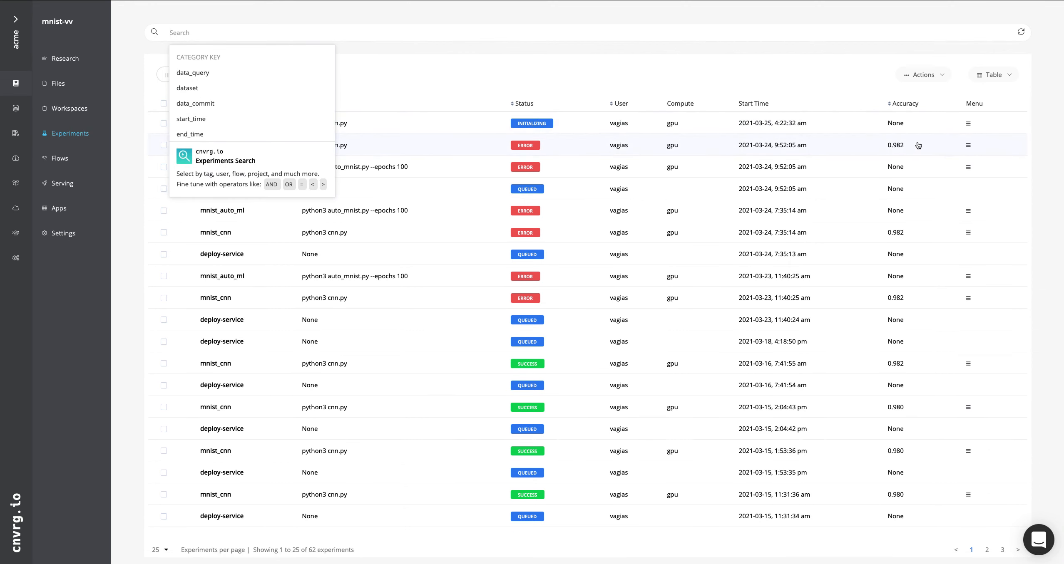
left_click(840, 71)
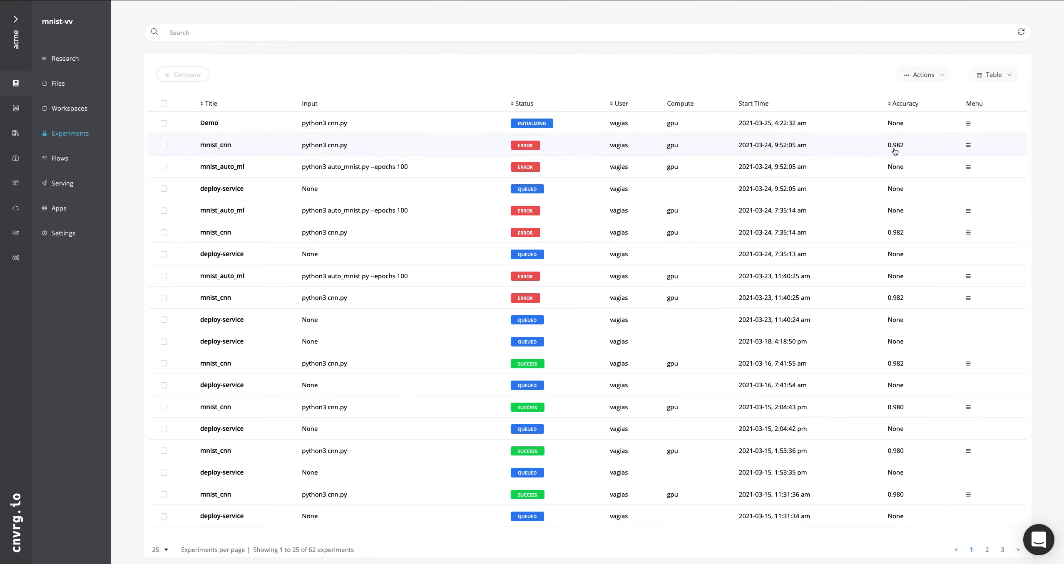
Look through the experiments list and check its column choices and bulk actions without changing or exporting anything
scroll(894, 152, "up", 1)
scroll(894, 151, "down", 3)
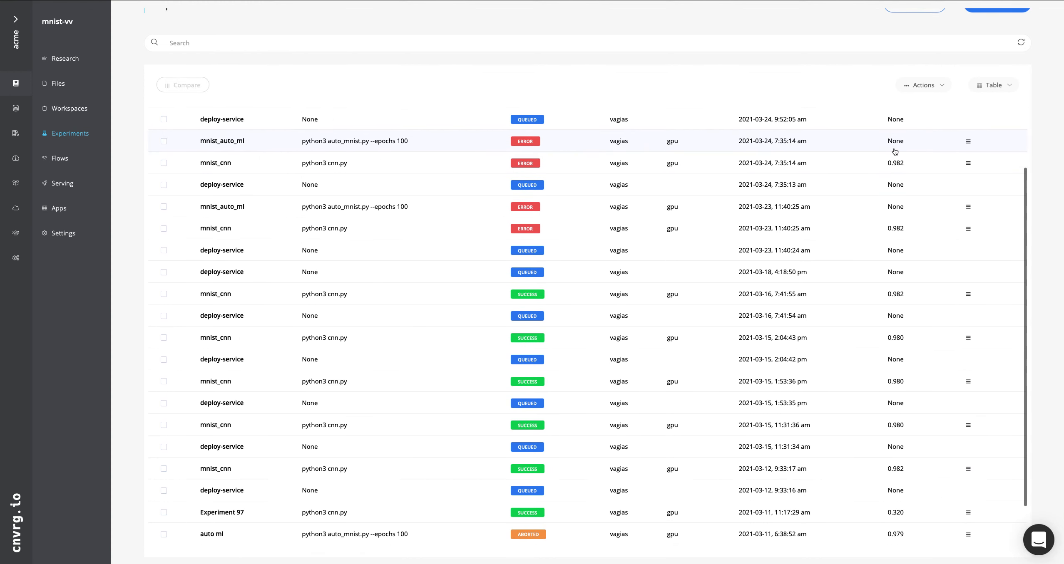
scroll(894, 152, "down", 1)
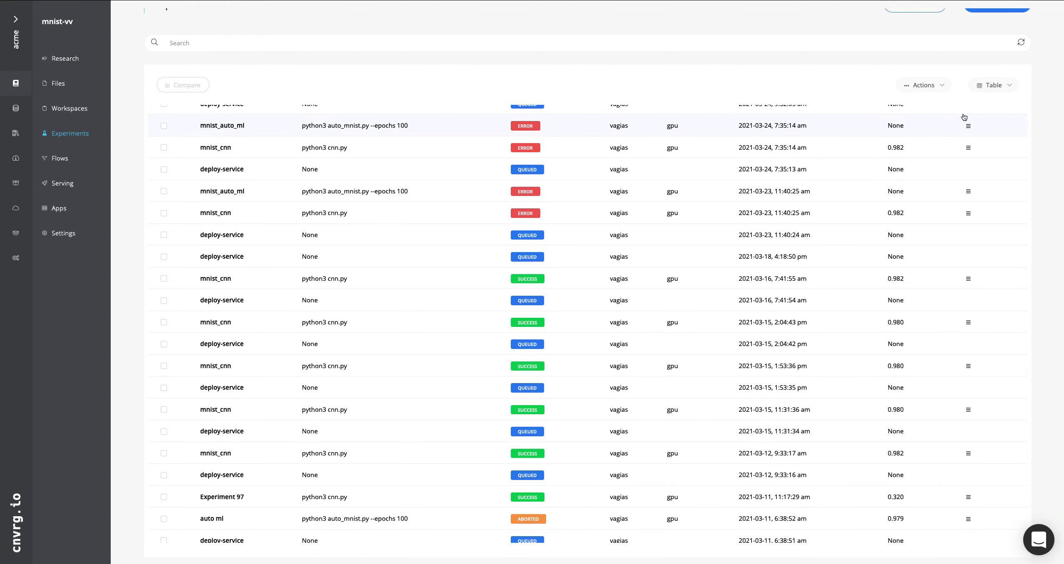
scroll(1000, 102, "up", 1)
left_click(1011, 95)
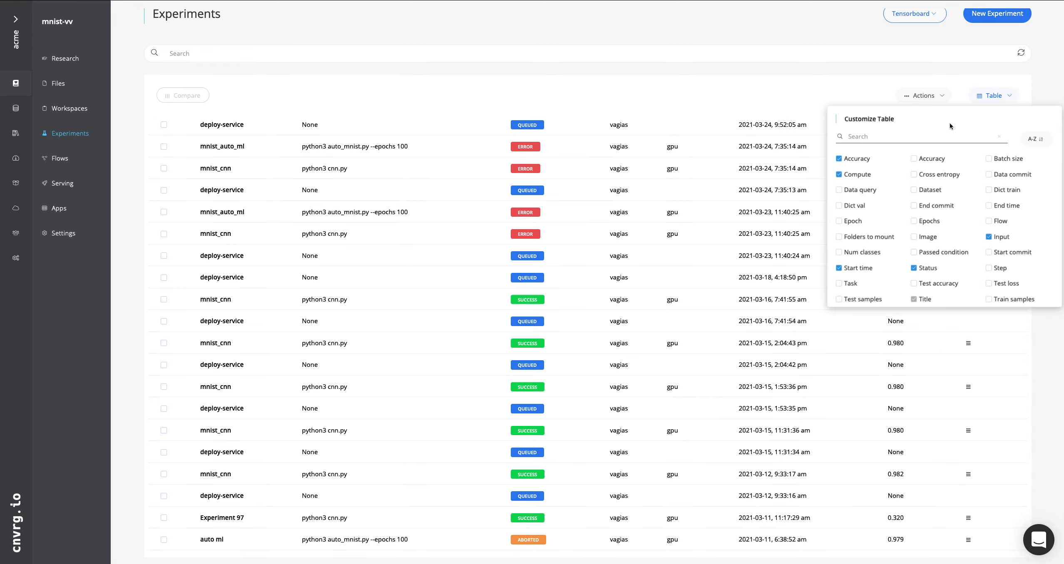
left_click(957, 76)
left_click(939, 96)
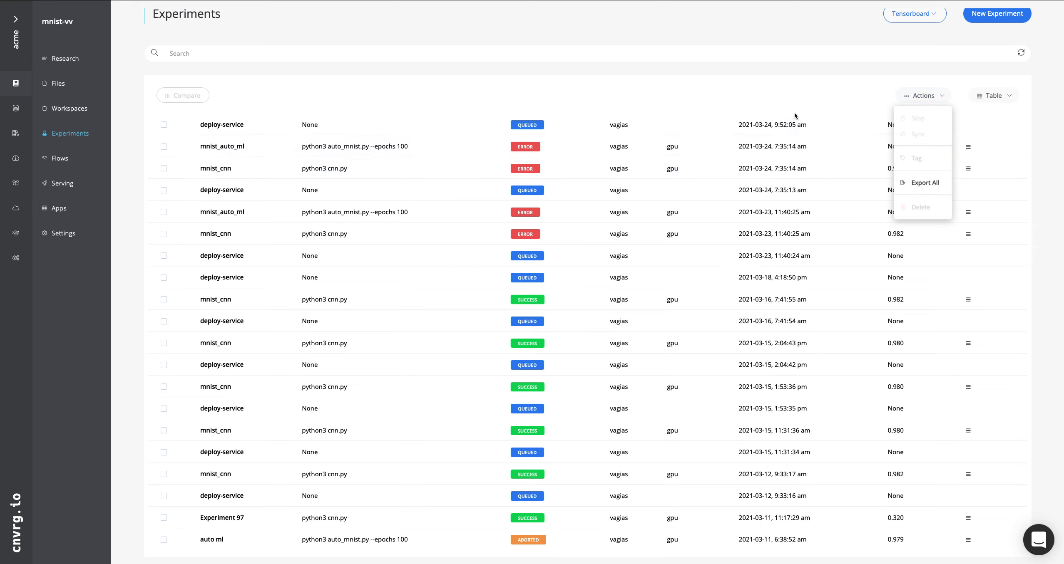
left_click(830, 76)
Check the Tensorboard comparison options without starting a session, and look over the remaining experiments on the page
scroll(829, 78, "up", 1)
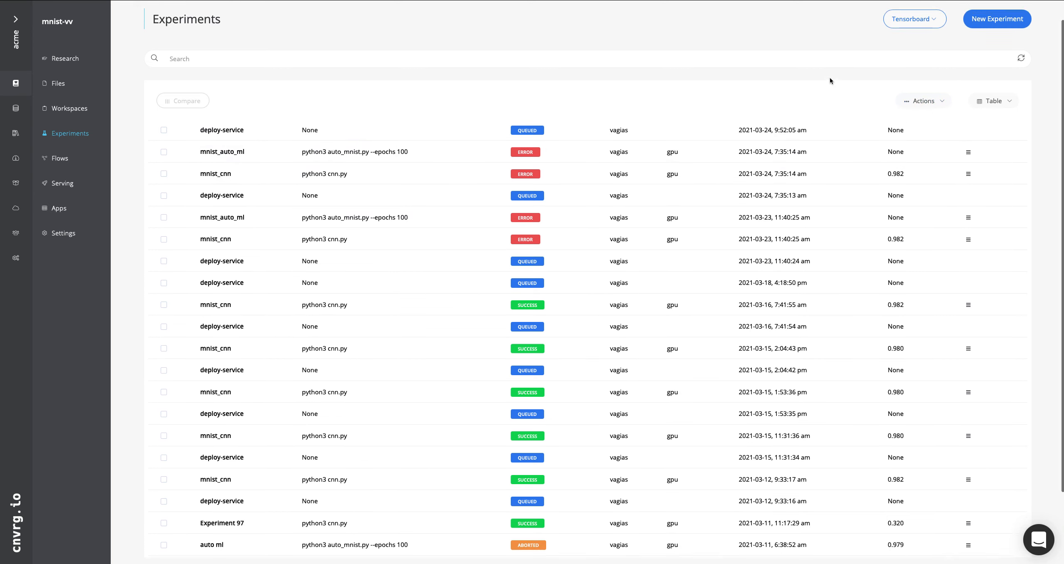
left_click(928, 36)
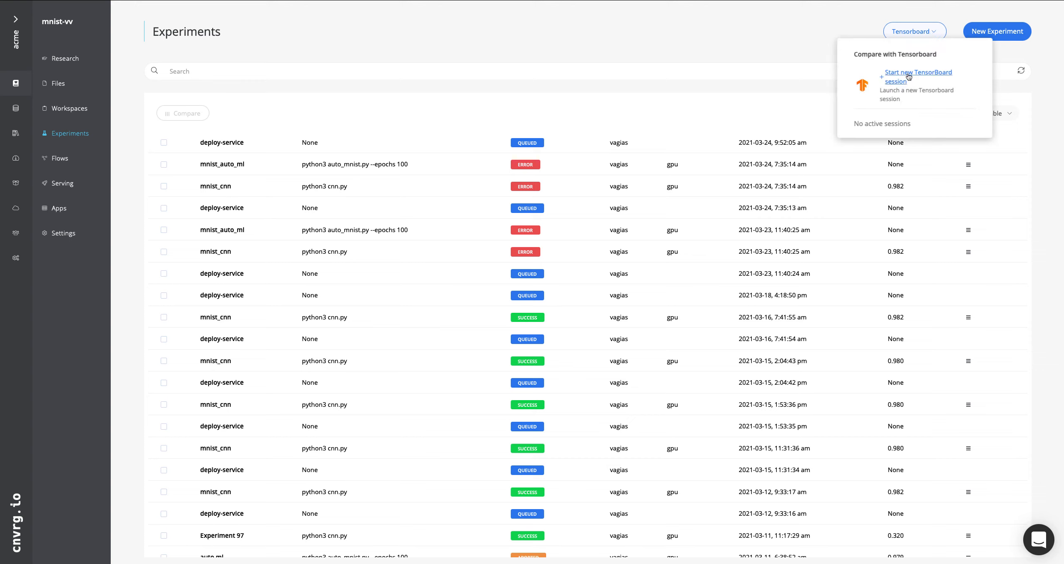
left_click(714, 85)
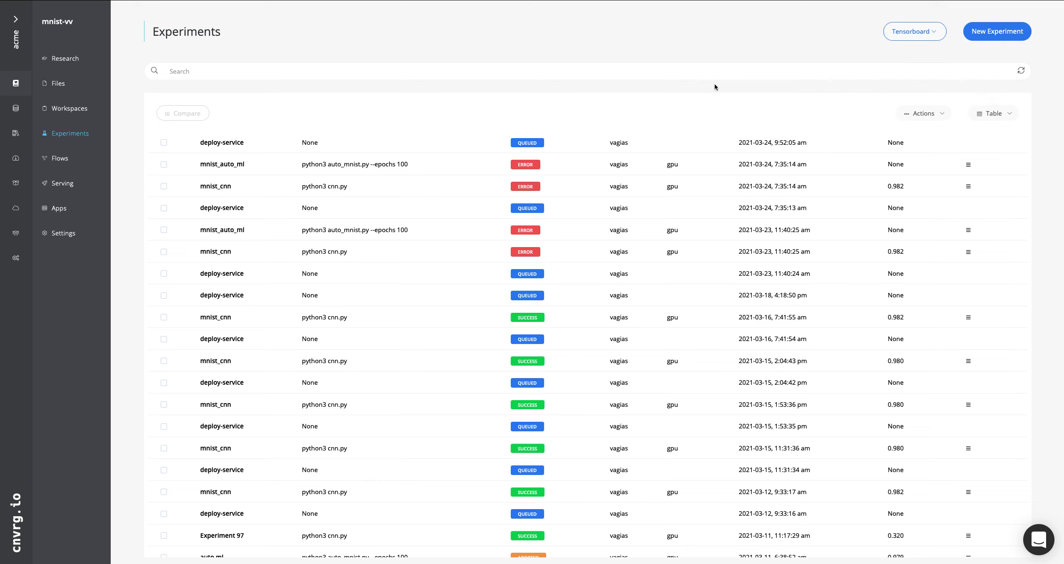
scroll(739, 137, "down", 1)
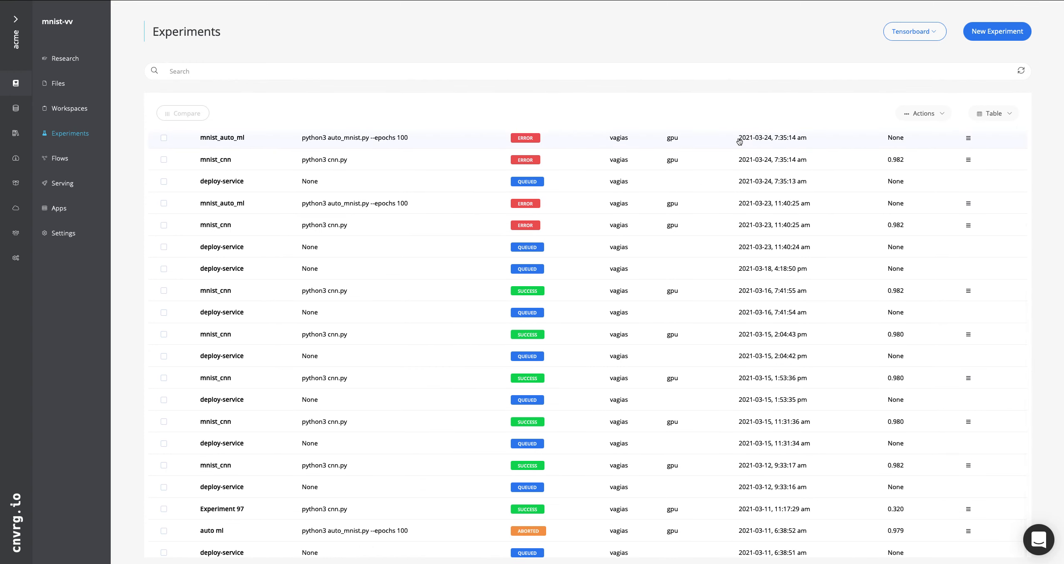
scroll(739, 139, "down", 3)
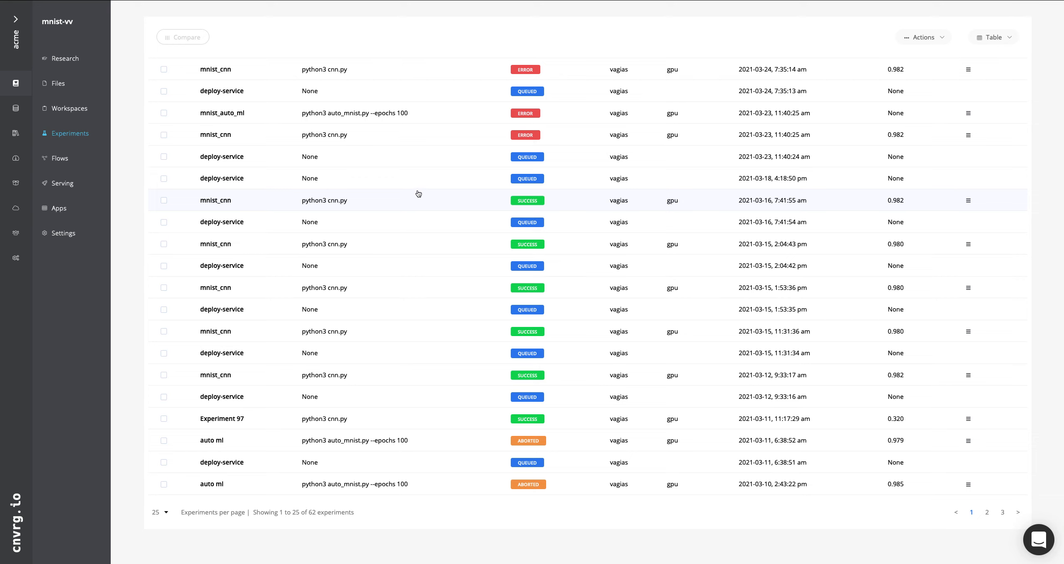
scroll(418, 194, "down", 1)
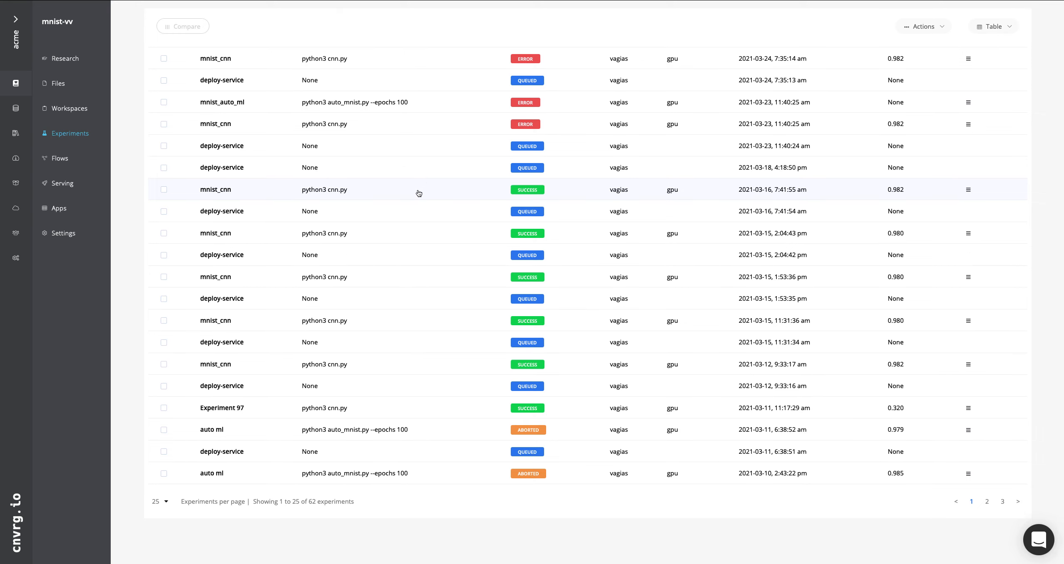